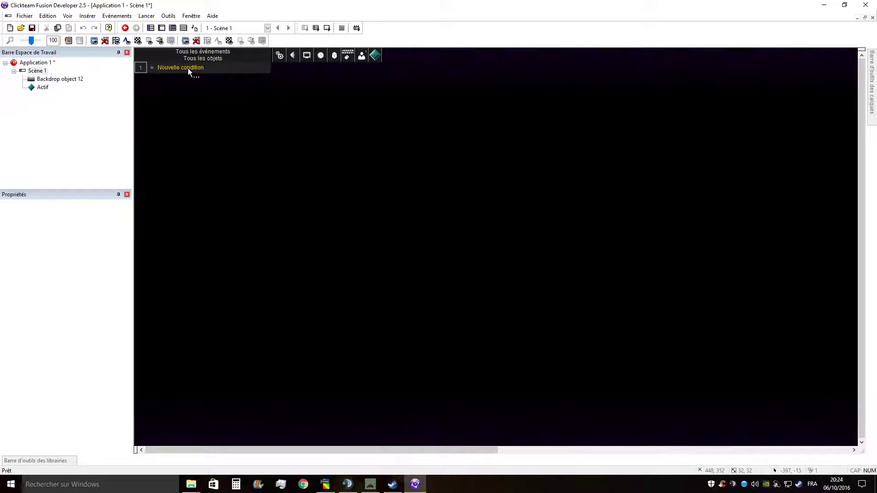
- Examine the condition categories available for a new event, including the special, sound, scene and timer conditions
drag(154, 46, 315, 120)
drag(397, 289, 482, 321)
click(236, 151)
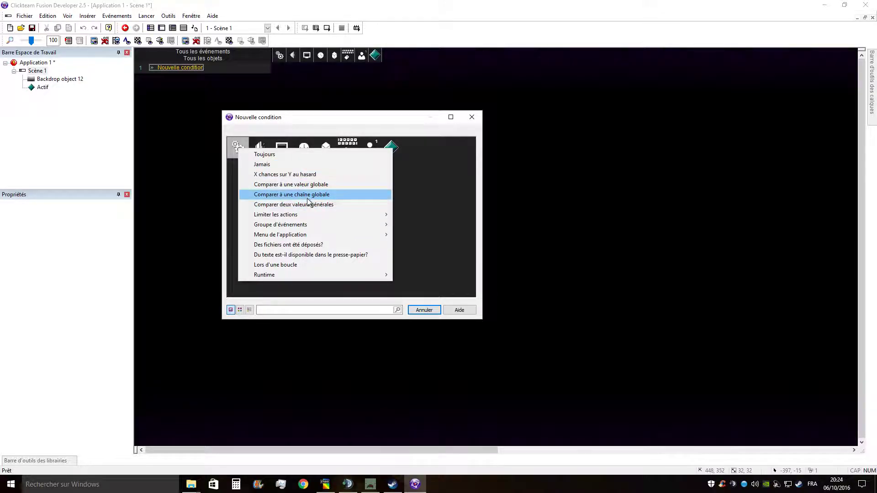
click(260, 147)
click(254, 206)
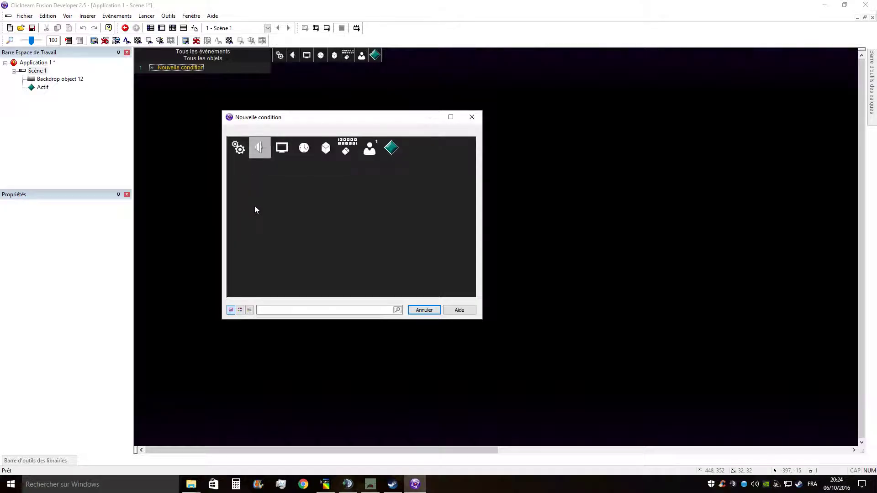
click(281, 148)
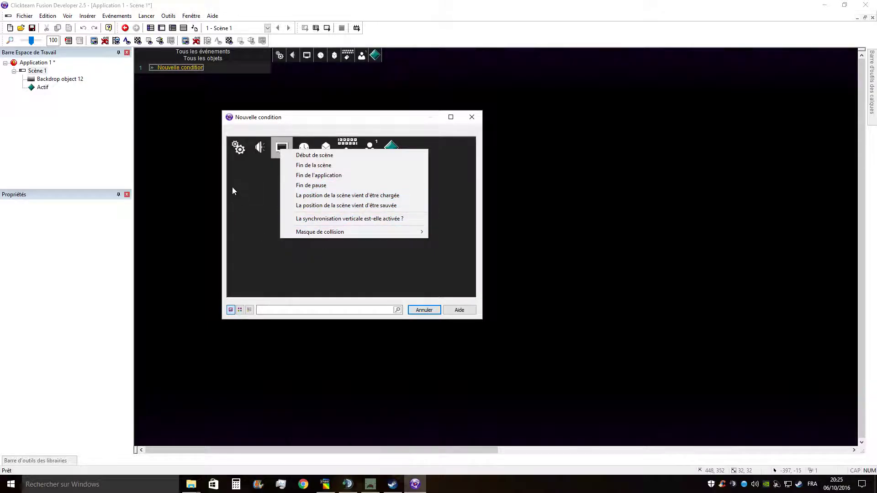
click(295, 149)
click(295, 149)
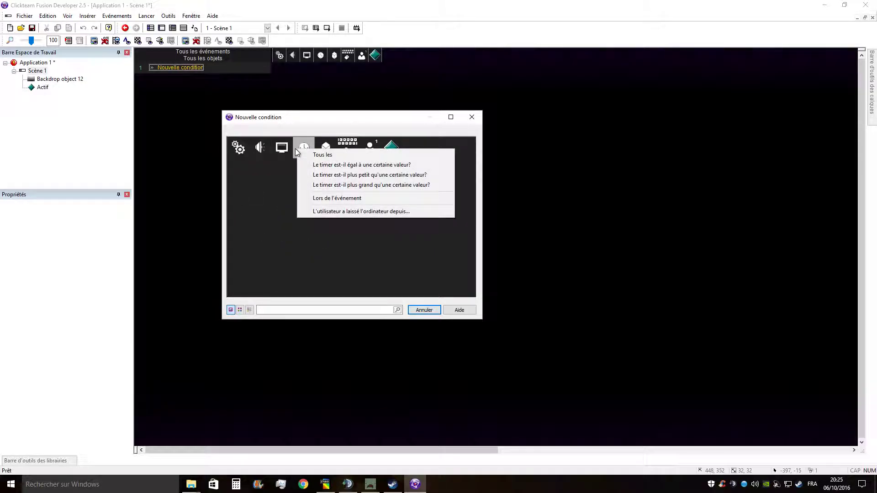
click(282, 242)
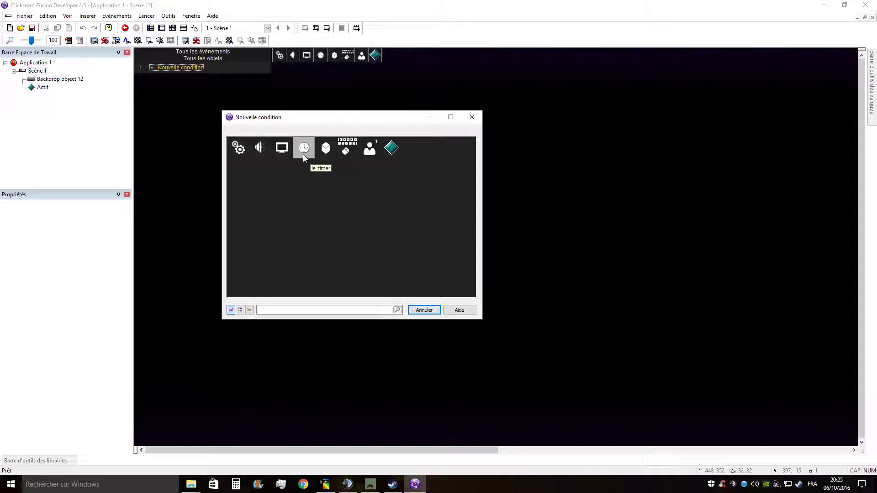
click(329, 150)
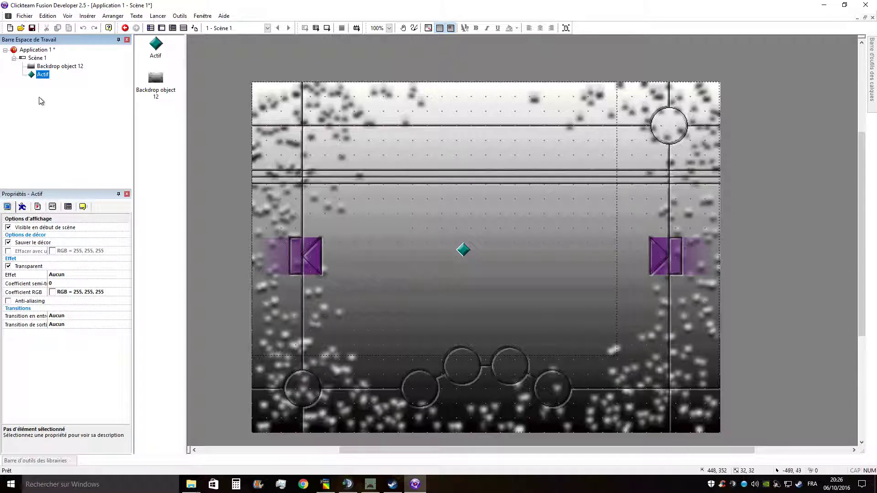
- Examine the display, about and configuration properties of Backdrop object 12 in the scene
click(44, 67)
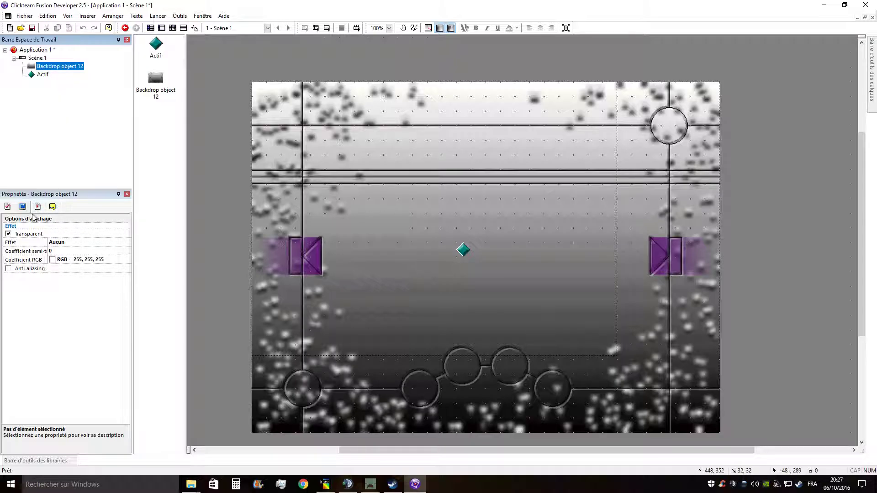
click(324, 196)
right_click(209, 184)
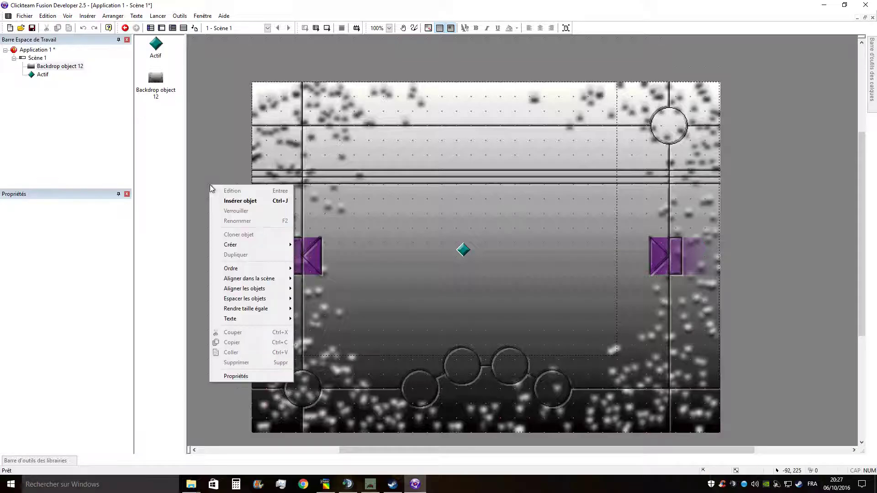
click(263, 159)
click(67, 206)
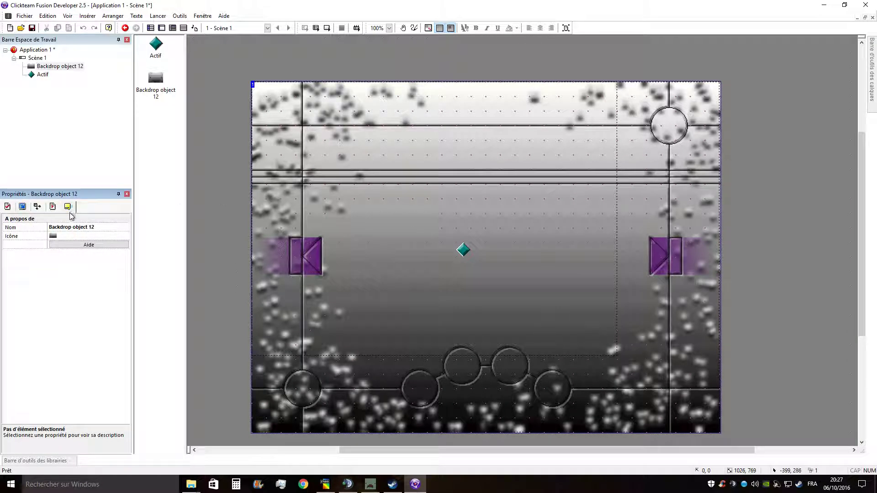
click(7, 207)
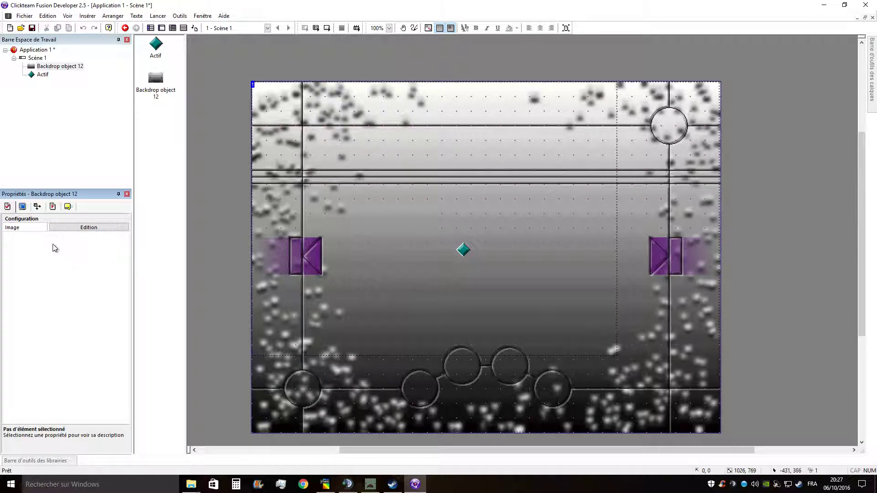
- Insert a Décor object and a second Actif object in the empty area outside the scene frame
key(ctrl+v)
click(215, 191)
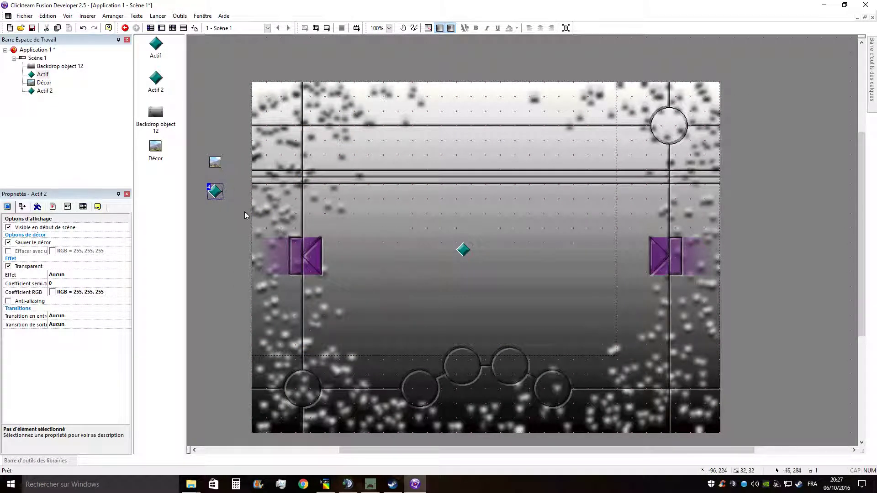
click(460, 256)
click(457, 301)
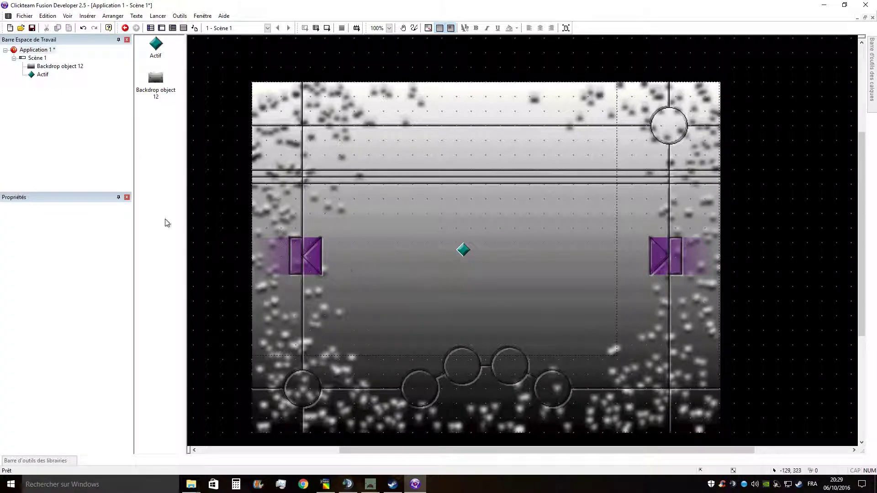
- Set the movement type of the Actif object in the scene's centre to Huit directions
click(462, 250)
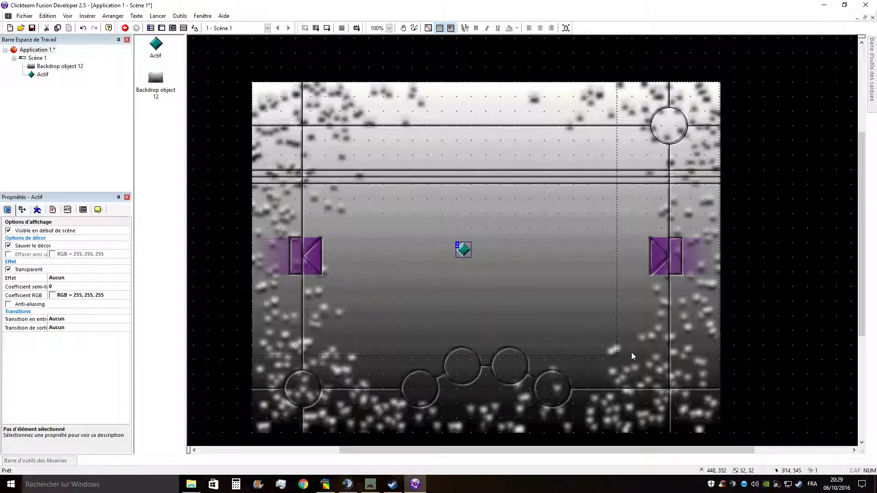
click(37, 210)
click(126, 240)
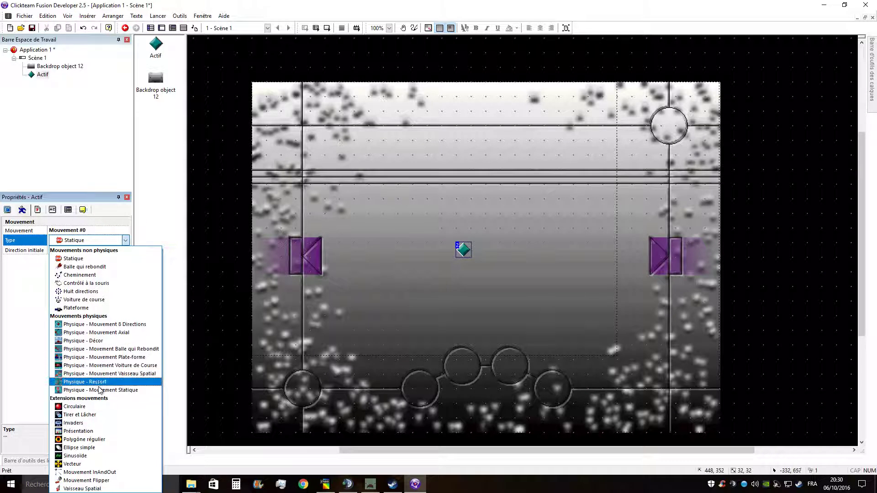
click(80, 292)
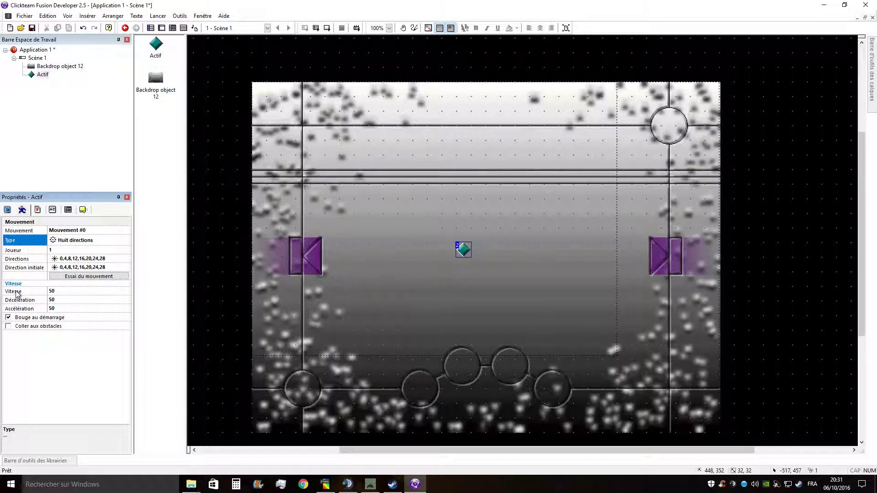
- Examine the Joueur, Directions and Direction initiale options of the Actif object's eight-direction movement
click(18, 251)
click(60, 251)
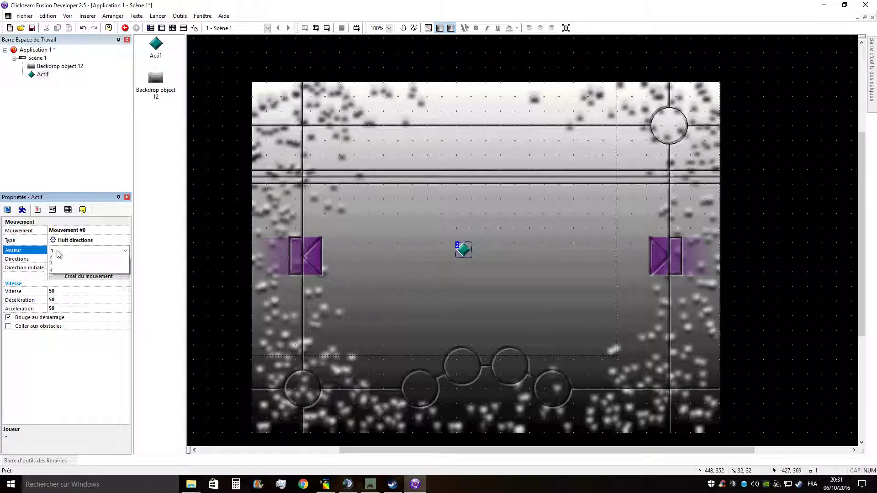
click(64, 259)
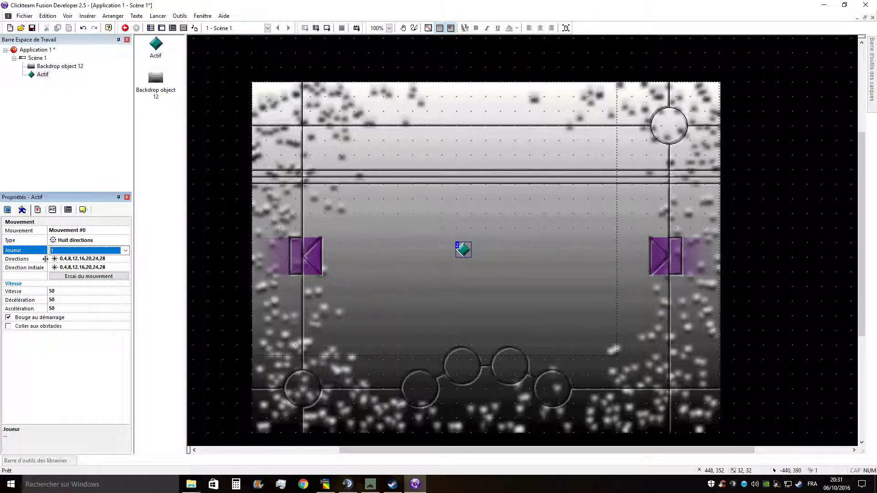
click(73, 259)
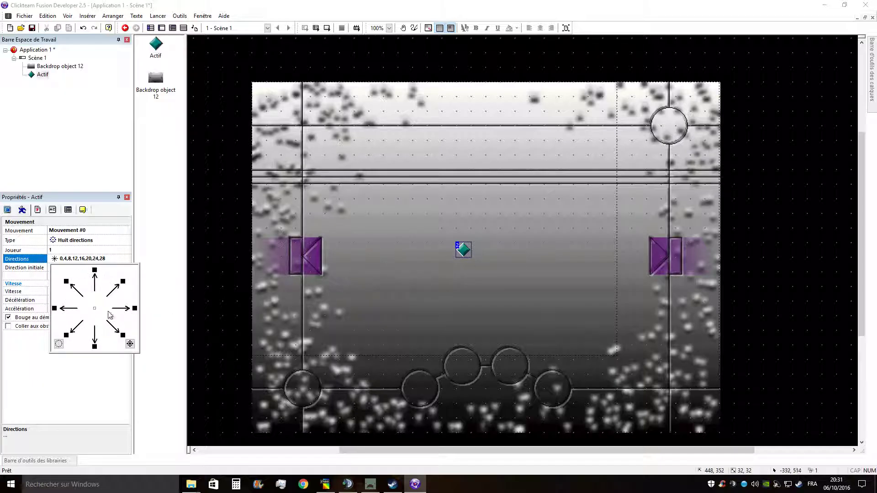
click(27, 365)
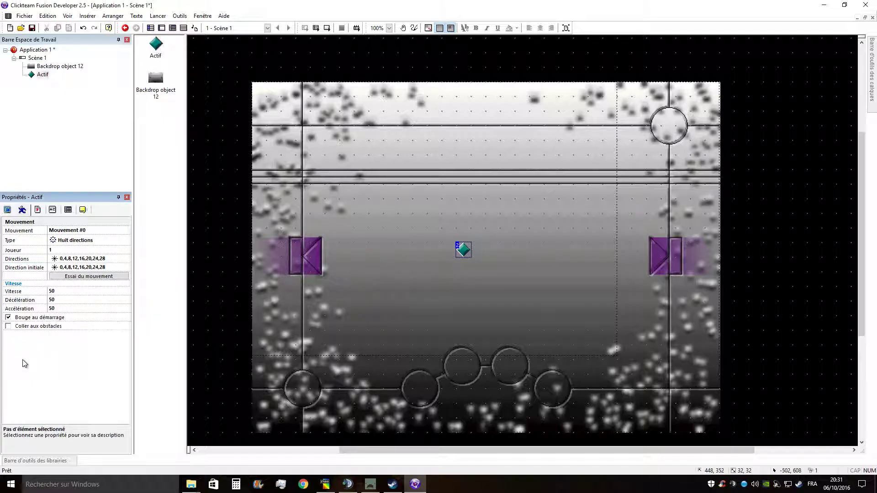
click(71, 269)
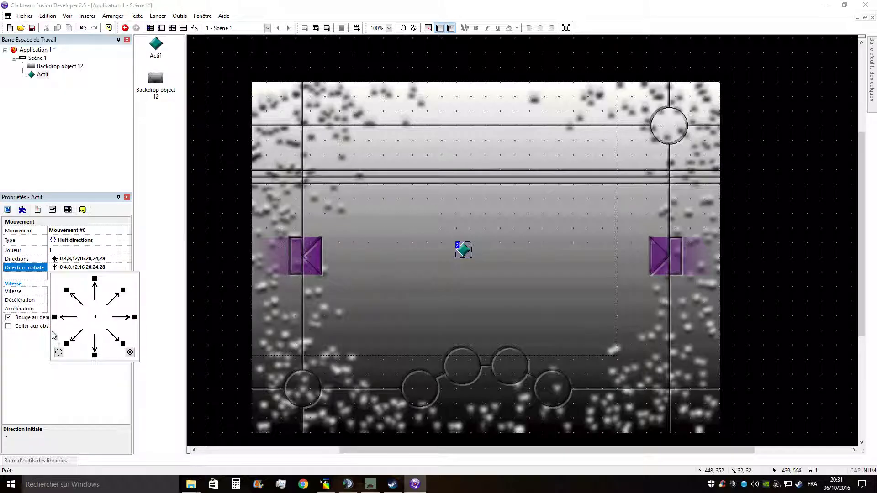
click(41, 402)
- Draw a red (FF0000) triangle outline pointing right on the right corner of the Actif object's diamond image
double_click(463, 250)
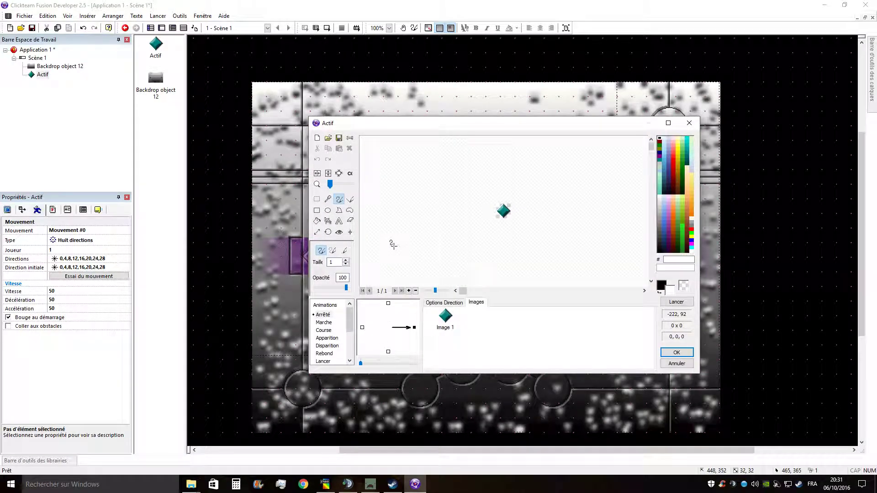
drag(330, 184, 343, 184)
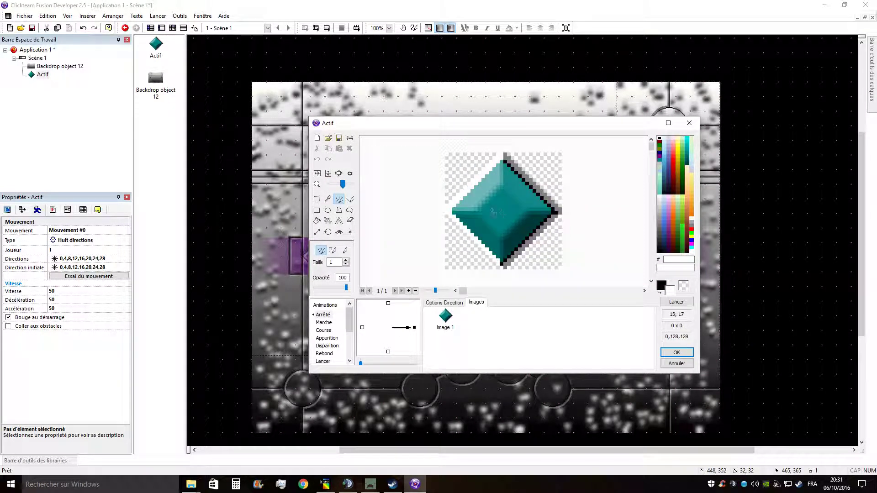
click(350, 198)
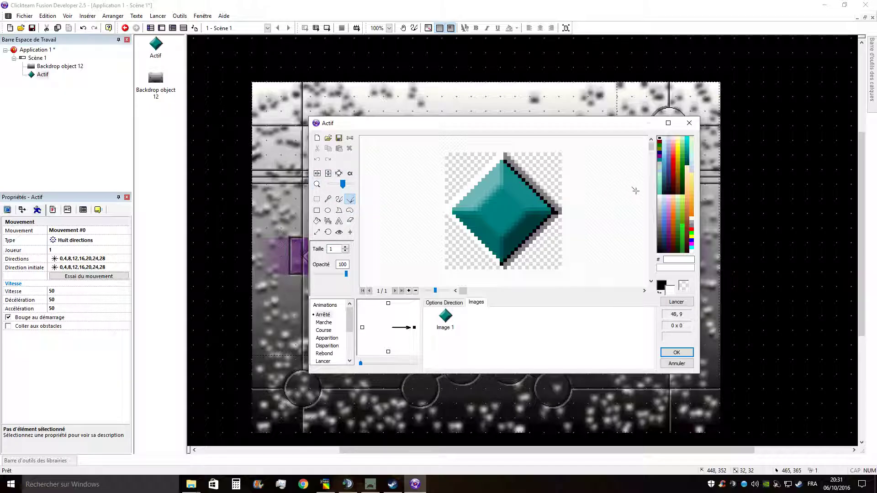
click(691, 230)
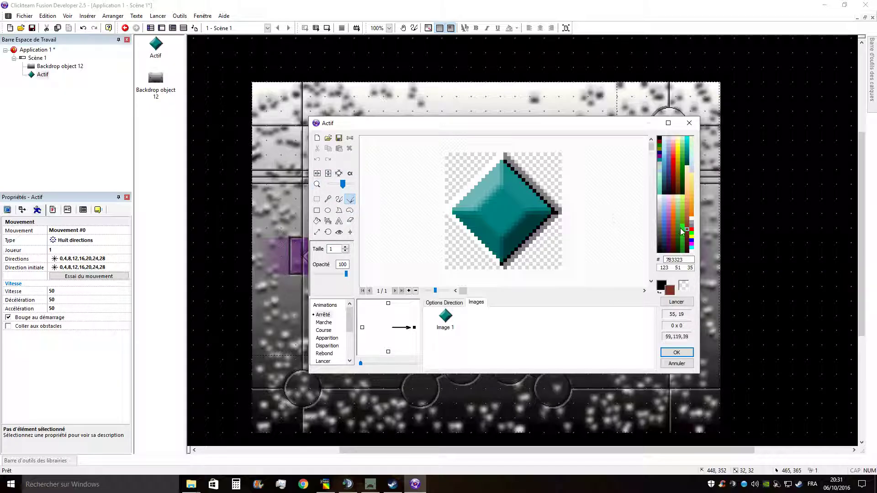
mouse_move(521, 185)
mouse_down()
mouse_move(555, 213)
mouse_move(522, 230)
mouse_move(519, 184)
mouse_up()
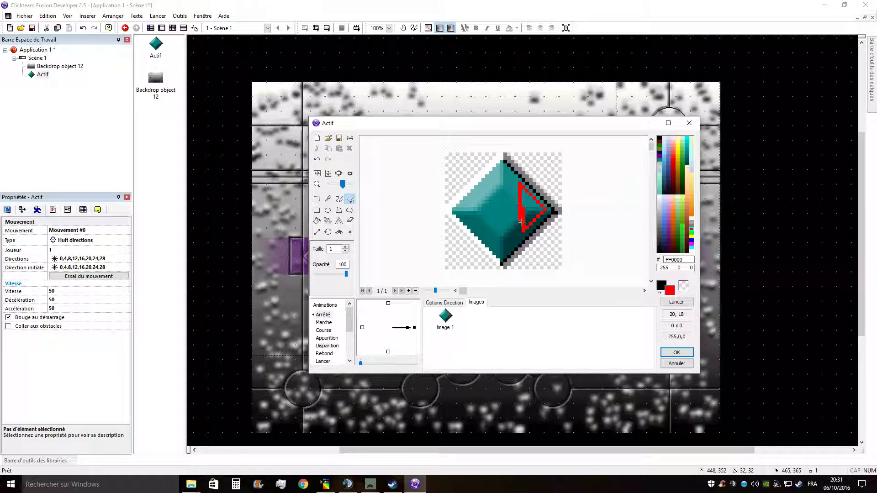
drag(522, 239, 520, 231)
- Fill the inside of the triangle outline with red using the fill tool and apply the edited image
click(317, 220)
click(525, 203)
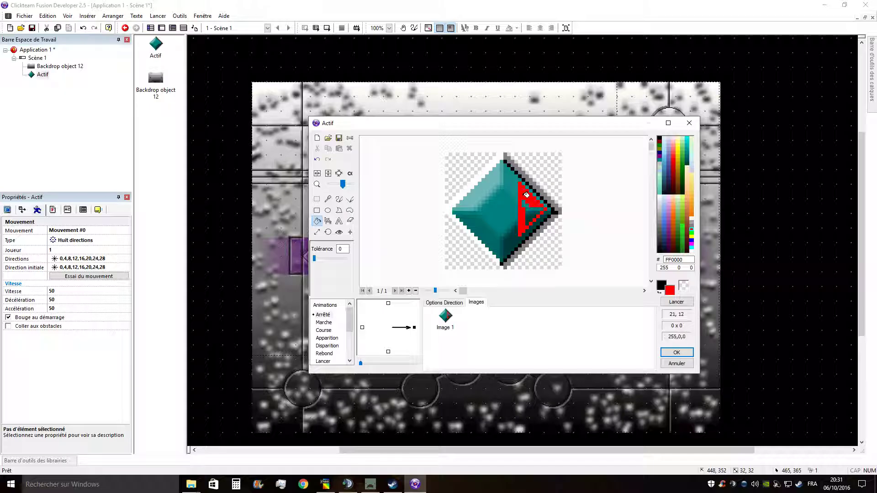
click(544, 208)
click(534, 213)
click(530, 221)
click(677, 353)
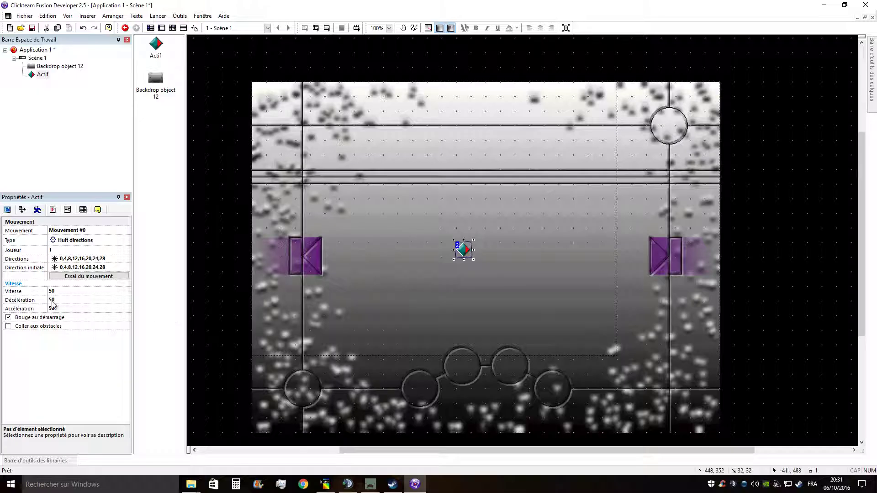
- Restrict the Actif object's initial direction to 16 (left) and test-run the scene
click(108, 268)
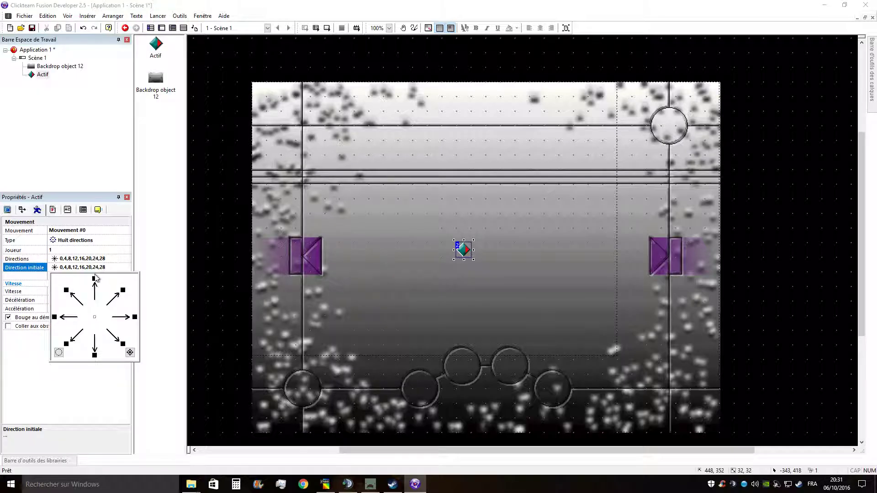
click(58, 353)
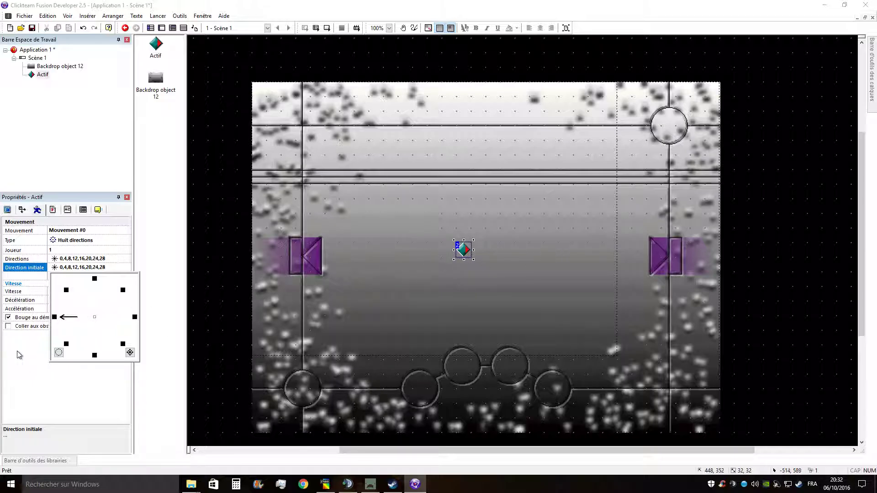
click(33, 365)
click(327, 28)
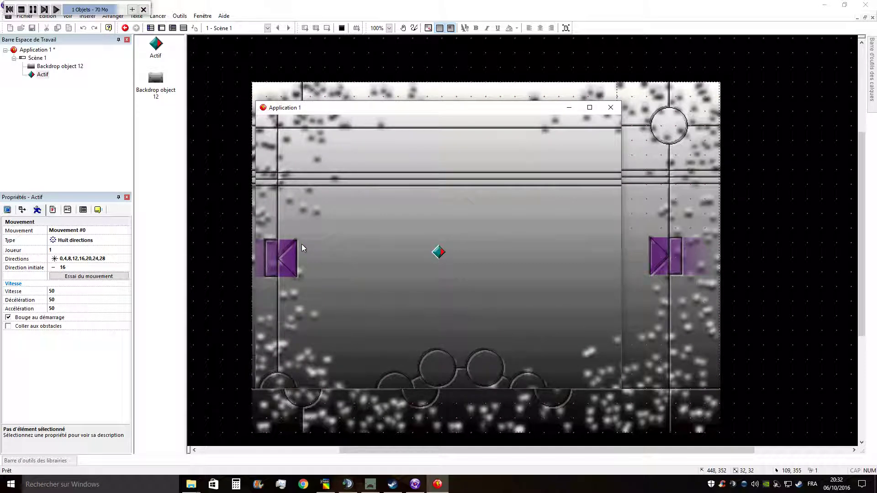
click(341, 28)
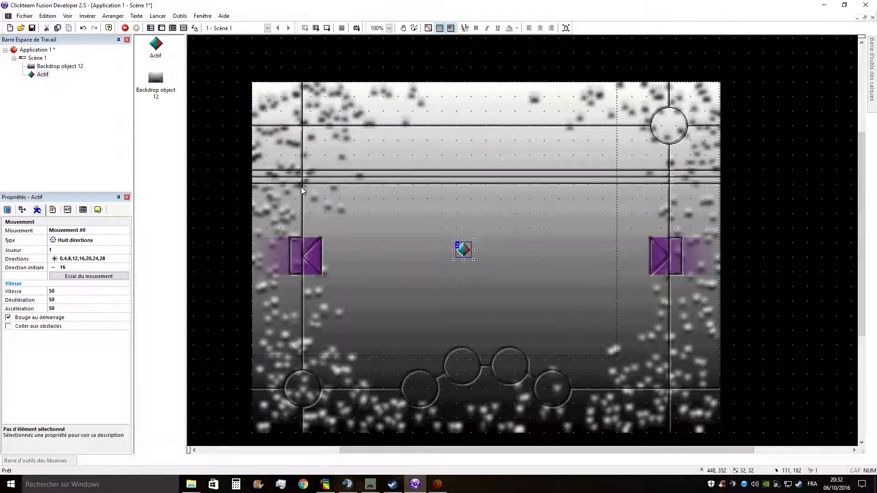
- Set the Actif object's Arrêté animation to eight directions and create the other directions by rotating the right-facing image
double_click(463, 250)
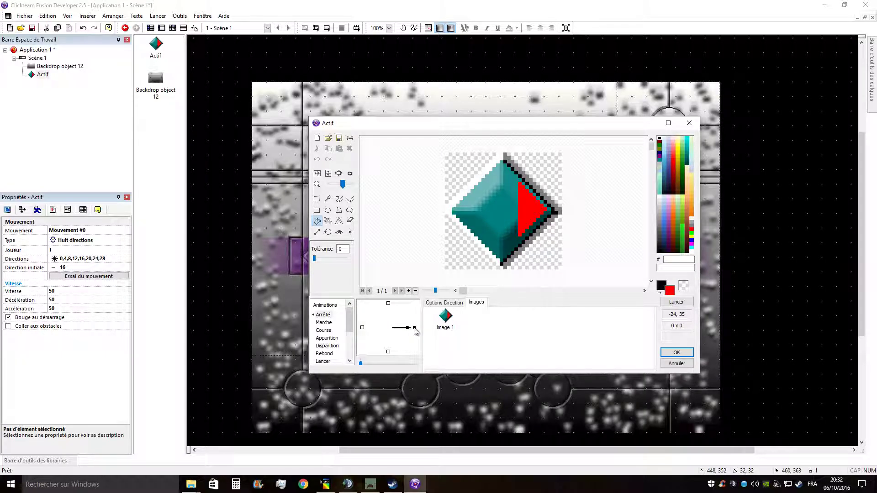
click(379, 364)
click(389, 352)
click(414, 329)
drag(361, 363, 417, 364)
right_click(414, 328)
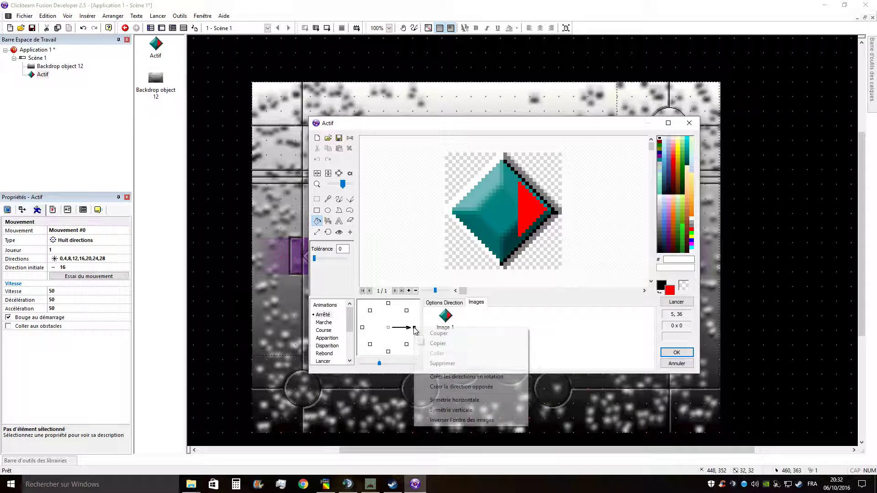
click(462, 377)
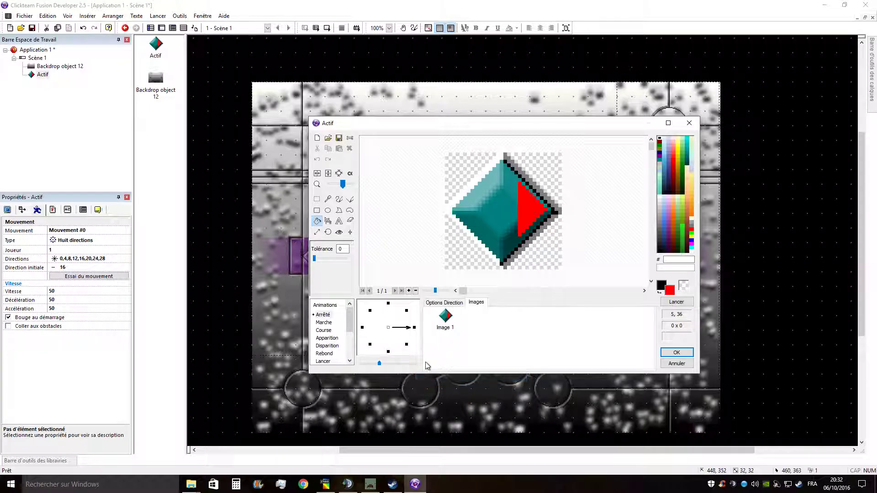
- Check the Actif object's image in each of the eight directions of the Arrêté animation, and leave the image editor without changes
click(407, 344)
click(388, 352)
click(370, 344)
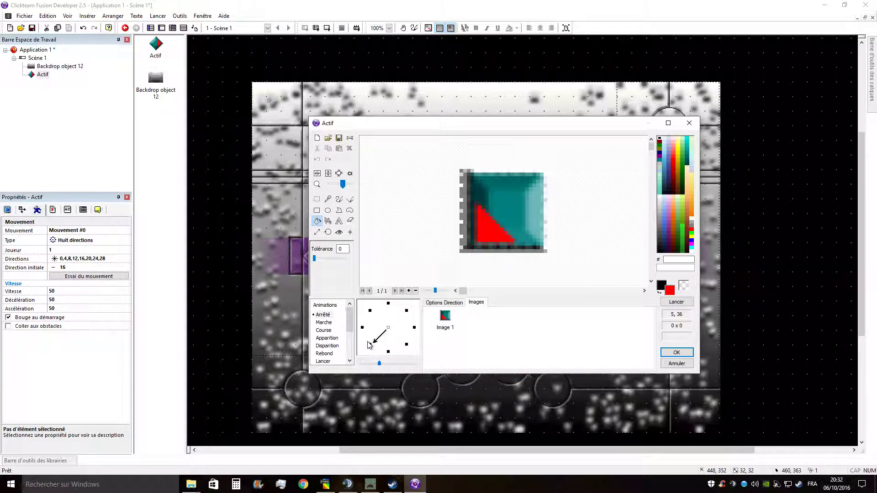
click(362, 328)
click(370, 311)
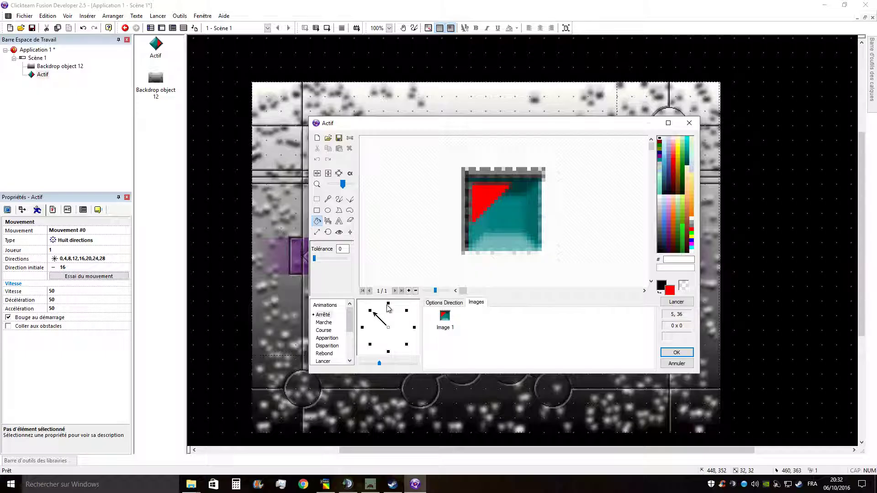
click(388, 304)
click(406, 311)
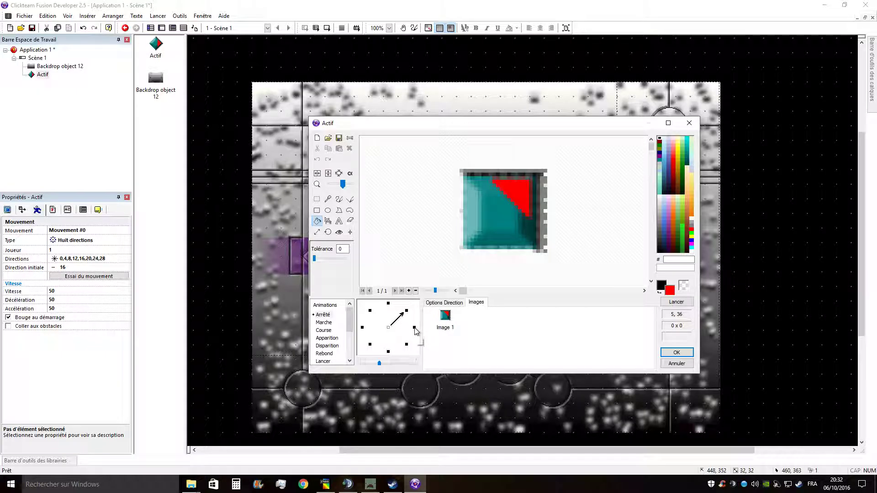
click(414, 328)
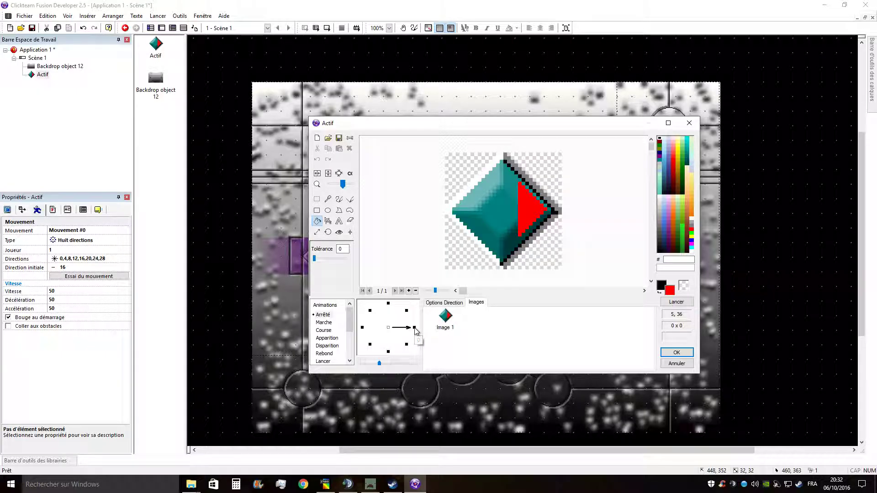
click(677, 363)
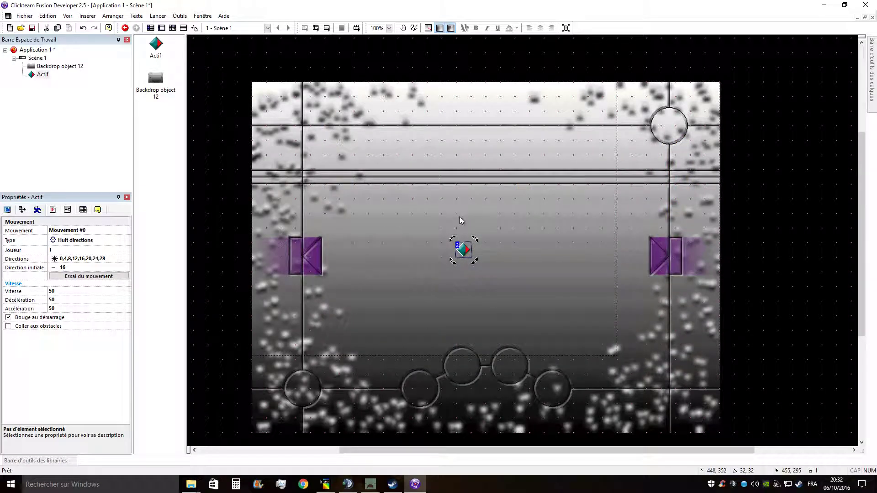
- Test-run the scene twice to check the Actif object's initial facing direction
click(327, 28)
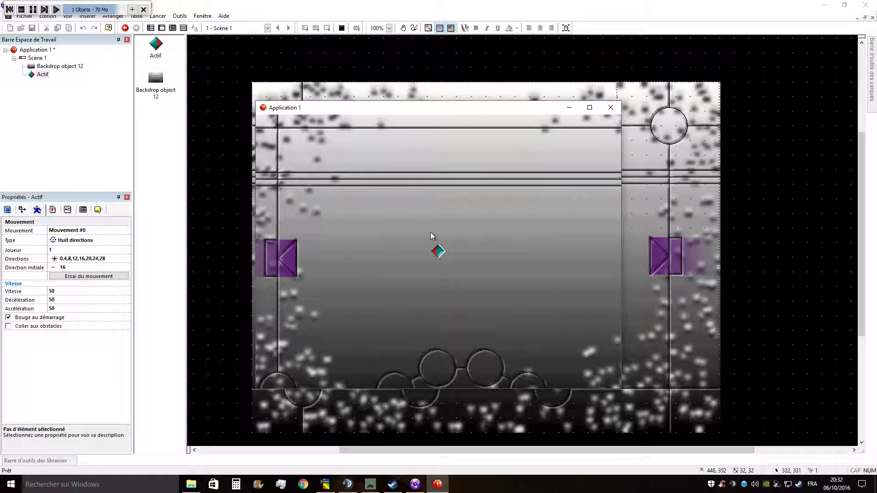
key(alt+F4)
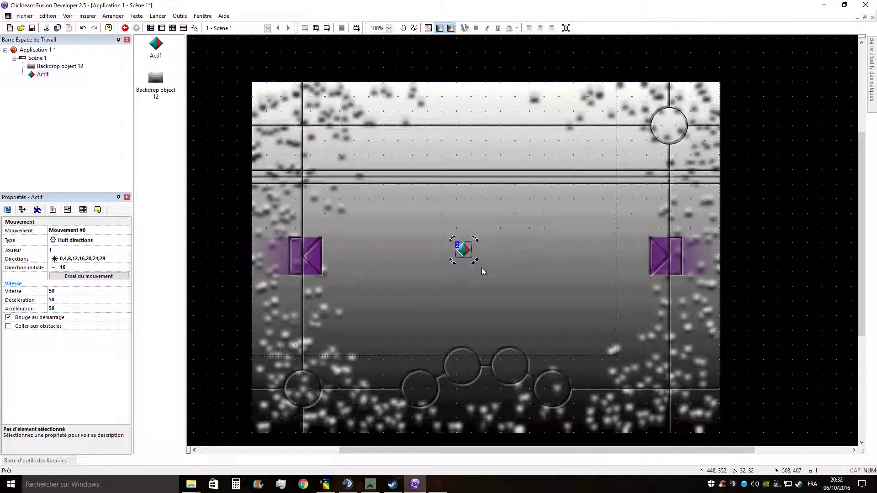
click(326, 28)
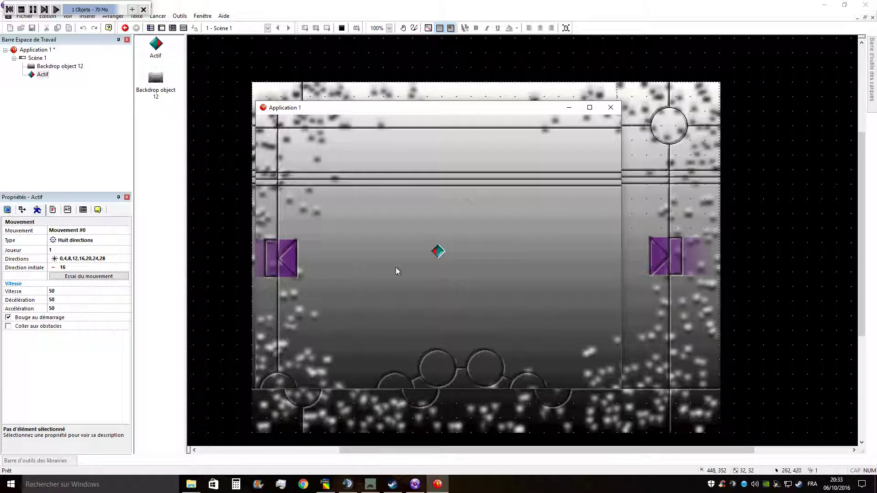
key(Escape)
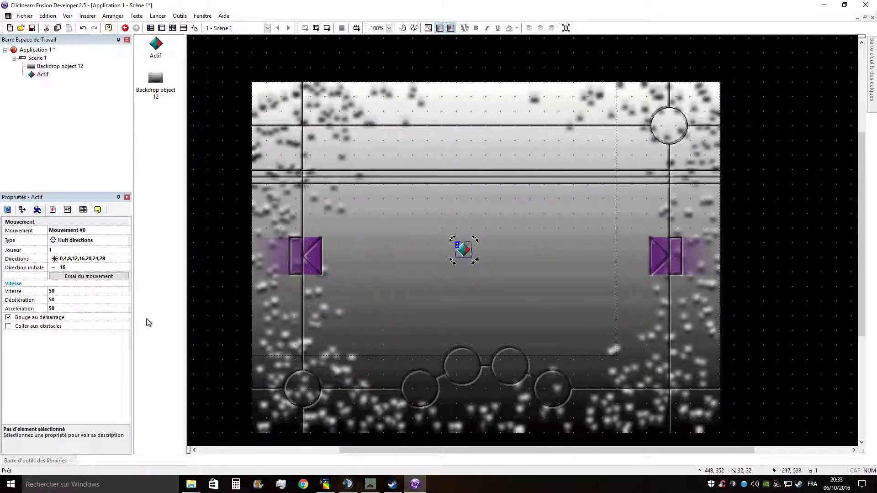
- Review the Actif object's speed, deceleration and acceleration settings, and disable Bouge au démarrage
click(28, 292)
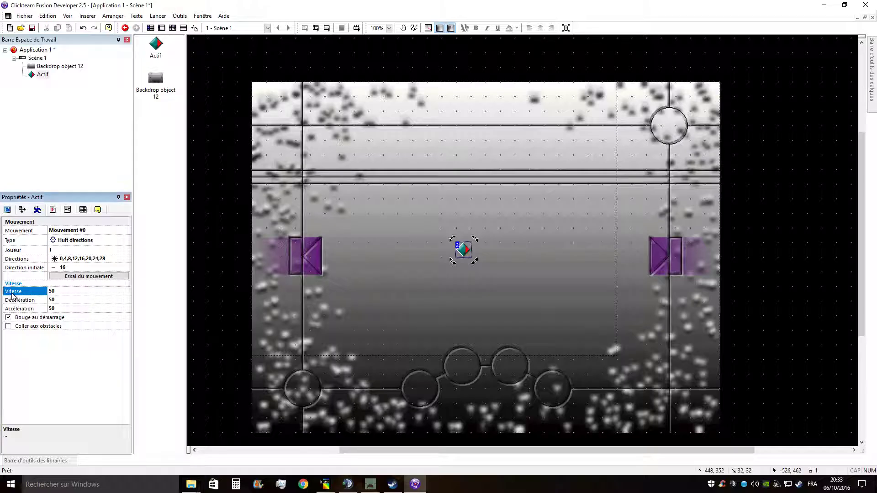
click(32, 300)
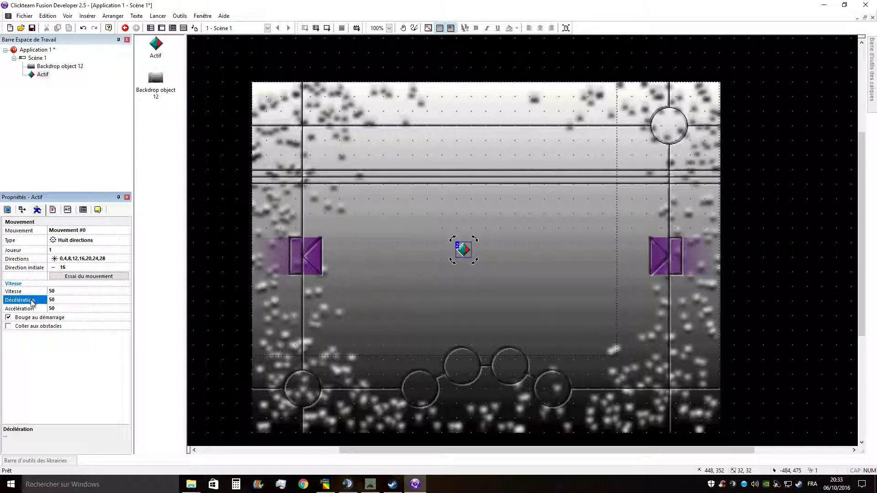
click(31, 309)
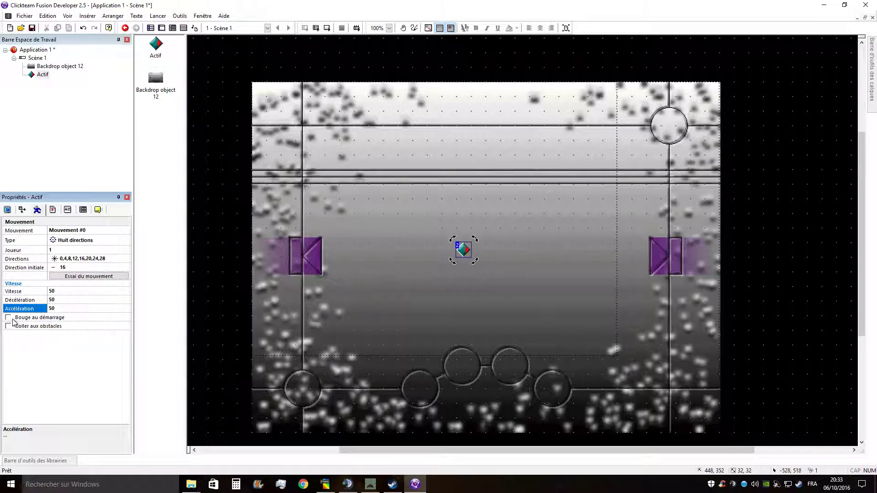
click(58, 364)
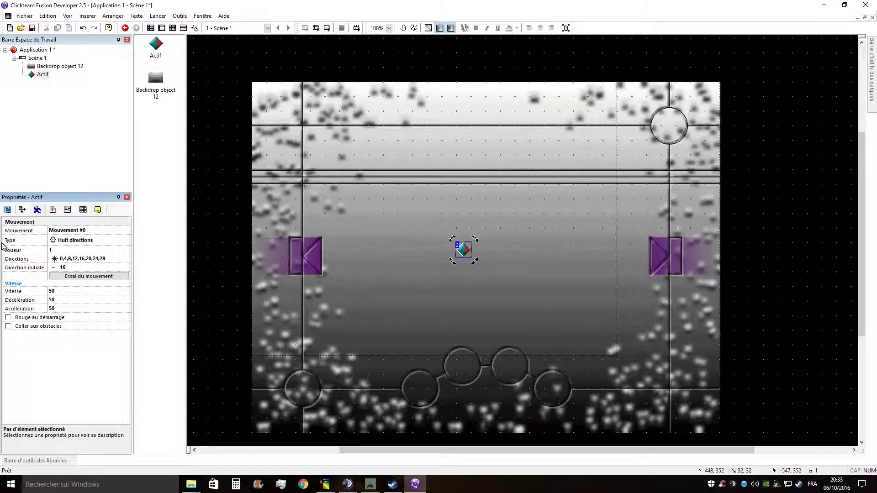
- Test-run the scene, steer the Actif object in all directions to check its movement and rotated images, and stop the run
click(327, 27)
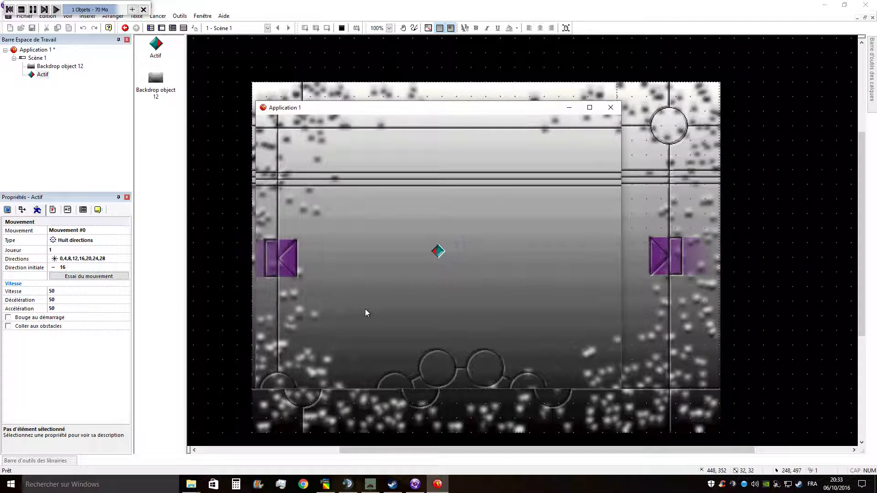
drag(477, 103, 465, 77)
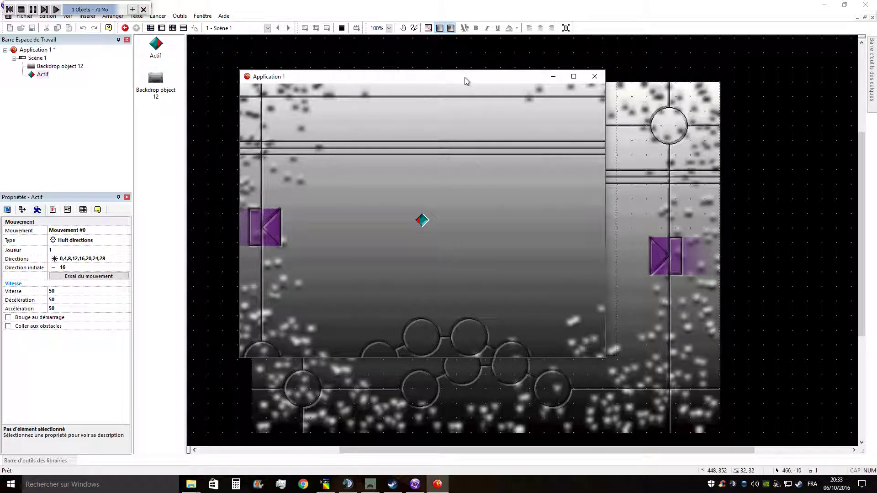
key(Right)
key(Down)
key(Left)
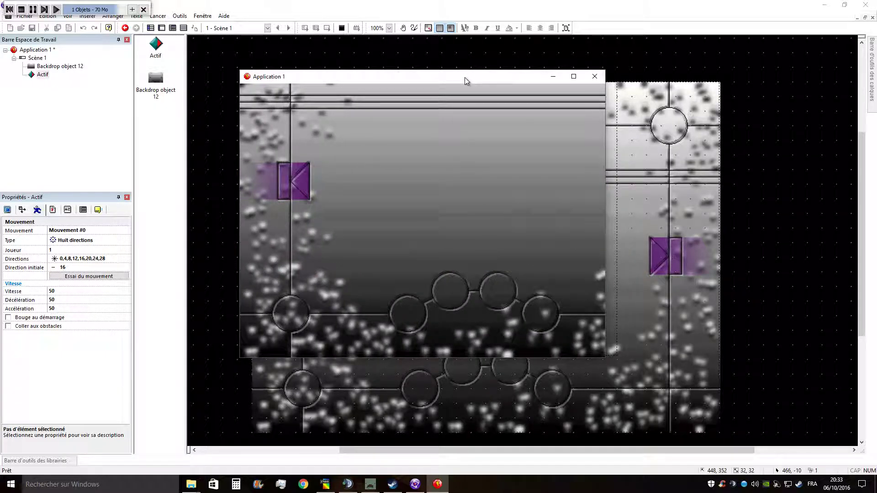
key(Right)
key(Right)
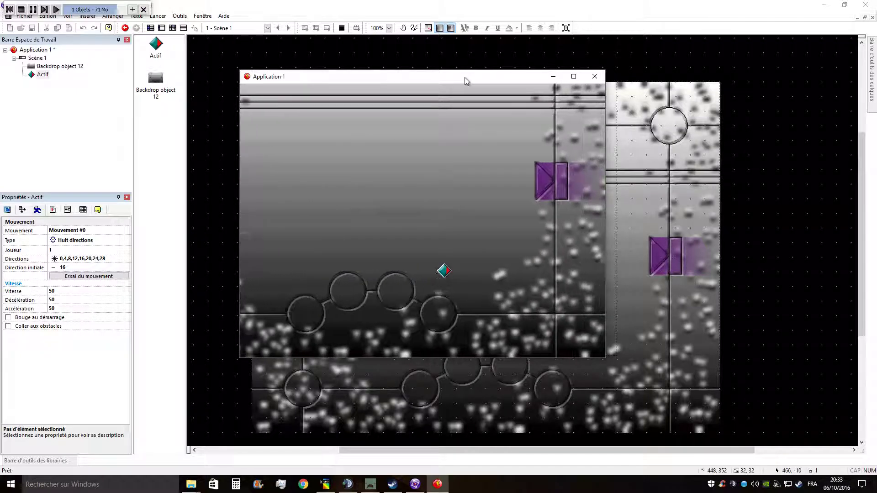
key(Left)
key(Up)
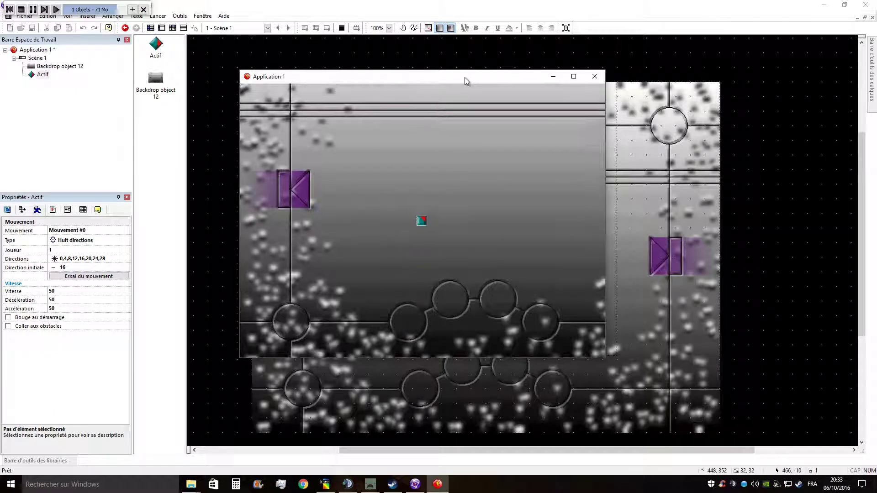
key(Down)
key(Right)
key(Left)
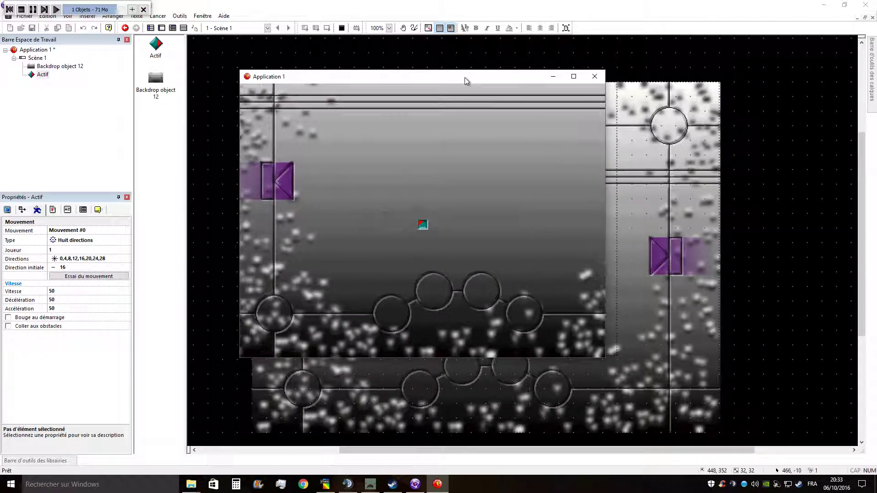
key(Right)
key(Down)
key(Left)
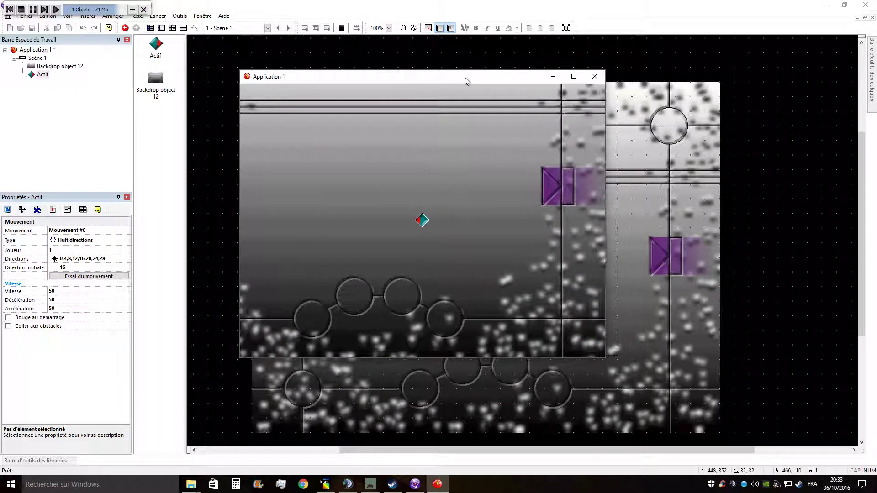
key(Left)
key(Right)
key(Left)
key(Up)
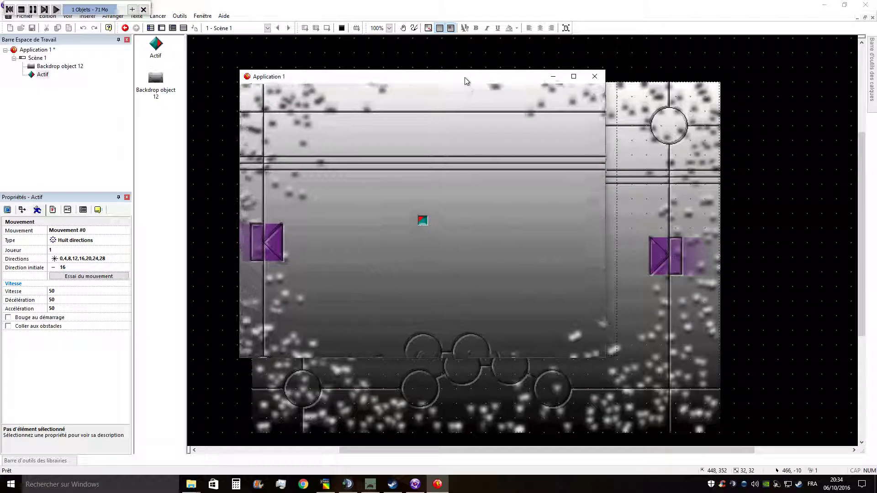
key(Left)
key(Down)
key(Right)
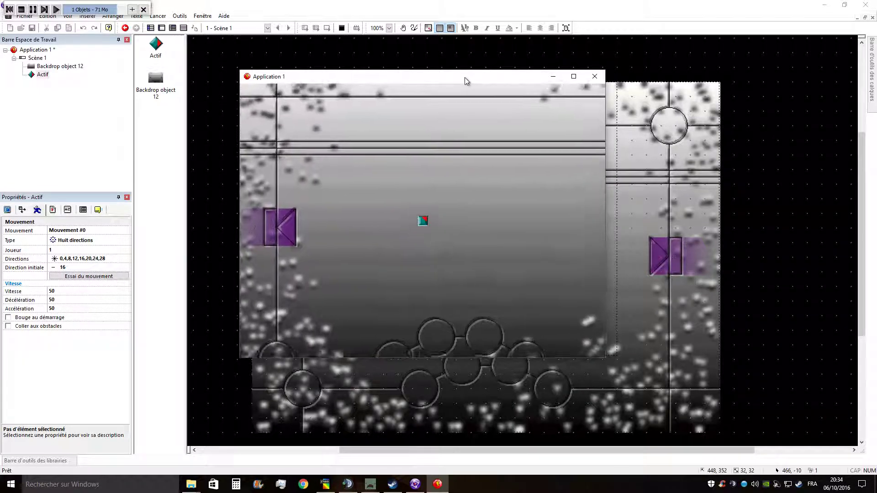
key(Right)
key(Up)
key(Left)
key(Down)
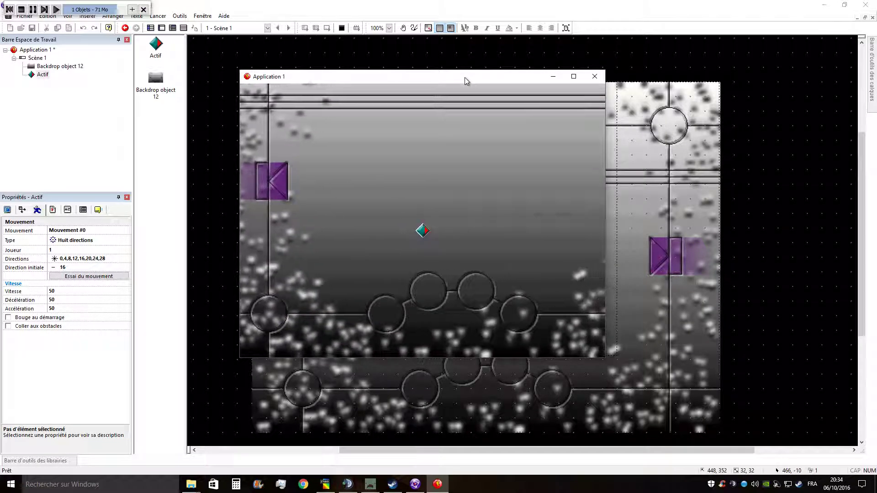
click(21, 9)
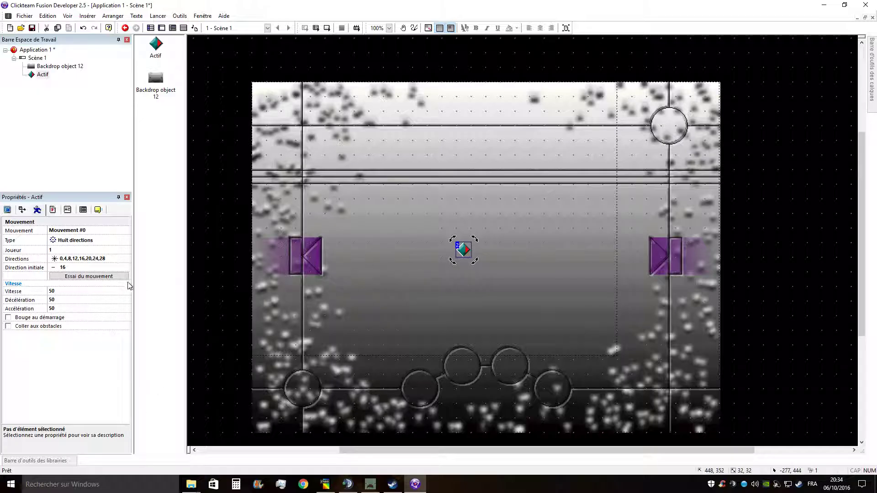
- Open the event editor for Scène 1
click(38, 58)
right_click(39, 60)
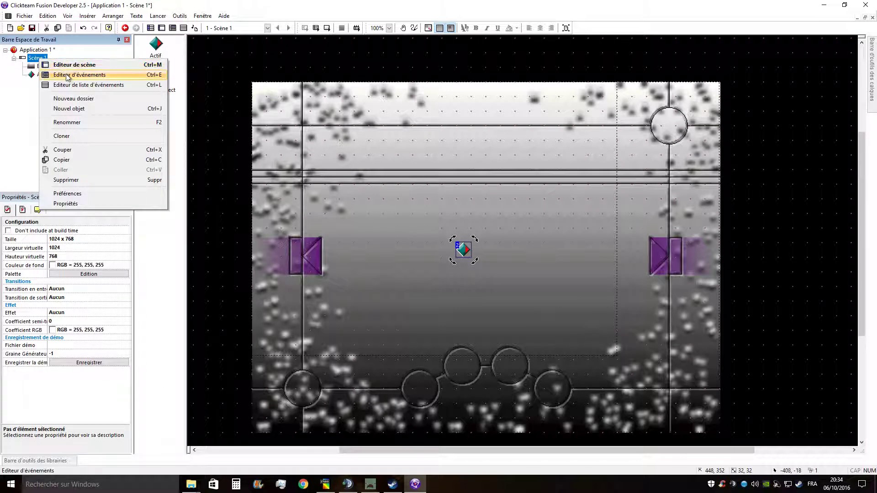
click(69, 73)
- Examine the new-condition options for the Actif object, the player, and the keyboard and mouse, and leave without adding a condition
click(179, 80)
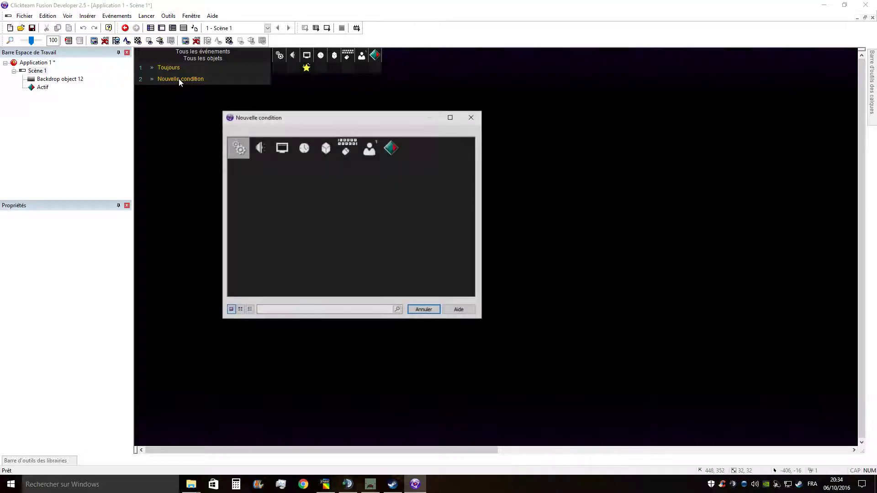
click(392, 149)
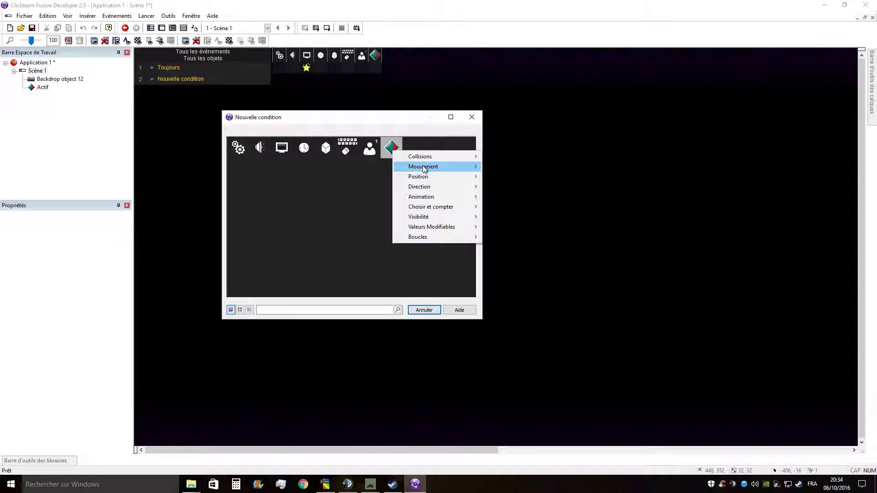
mouse_move(444, 180)
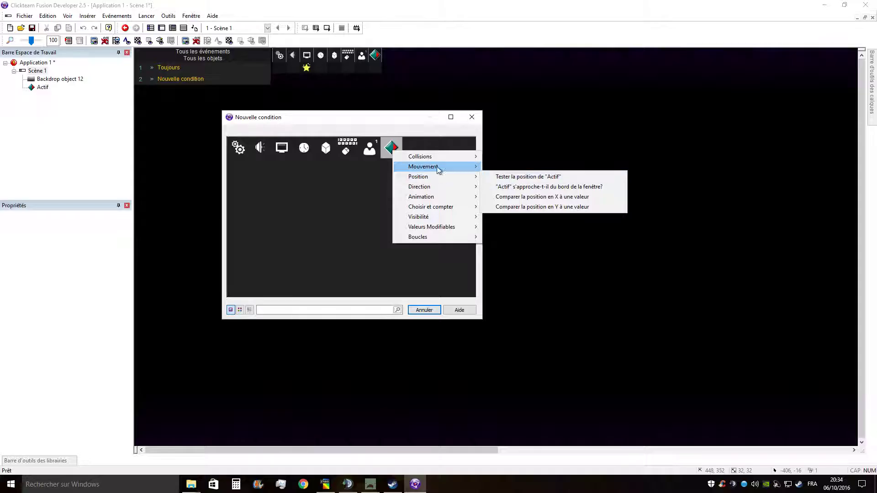
mouse_move(428, 157)
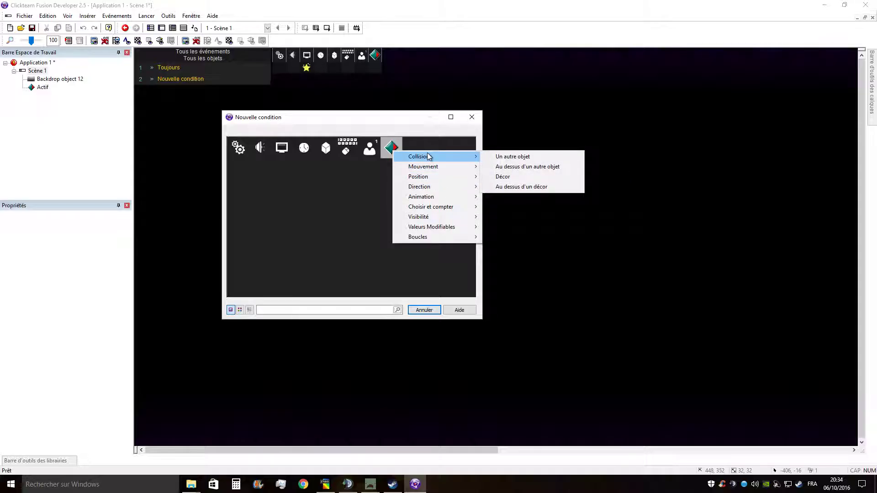
click(370, 149)
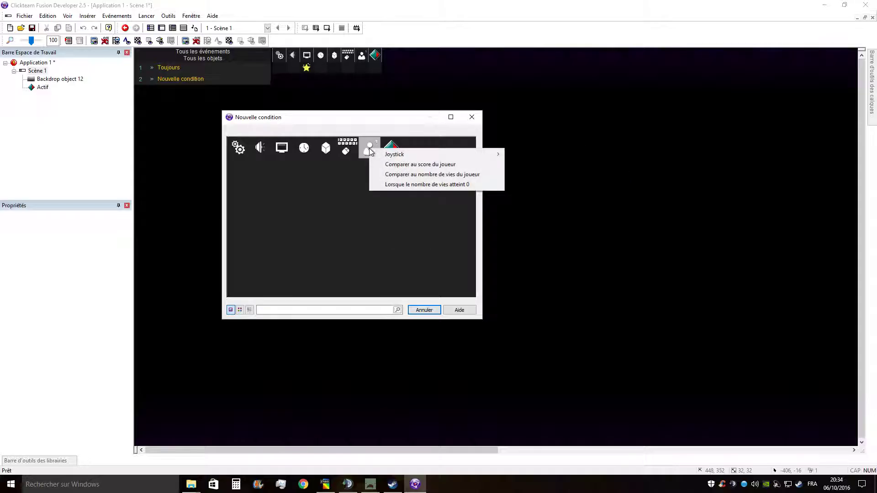
click(348, 148)
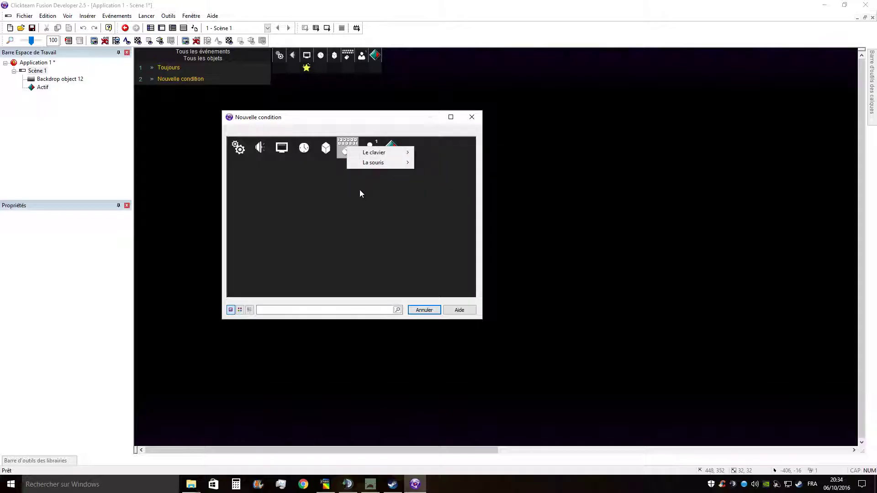
click(393, 155)
click(393, 155)
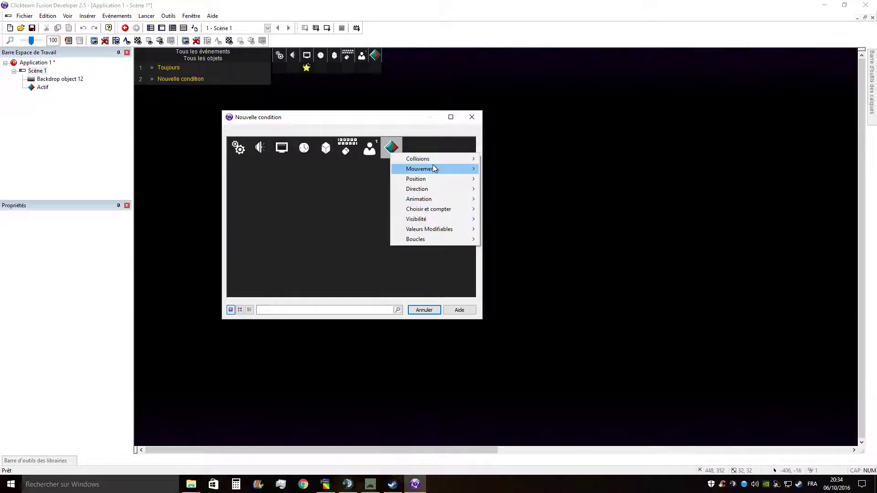
mouse_move(444, 159)
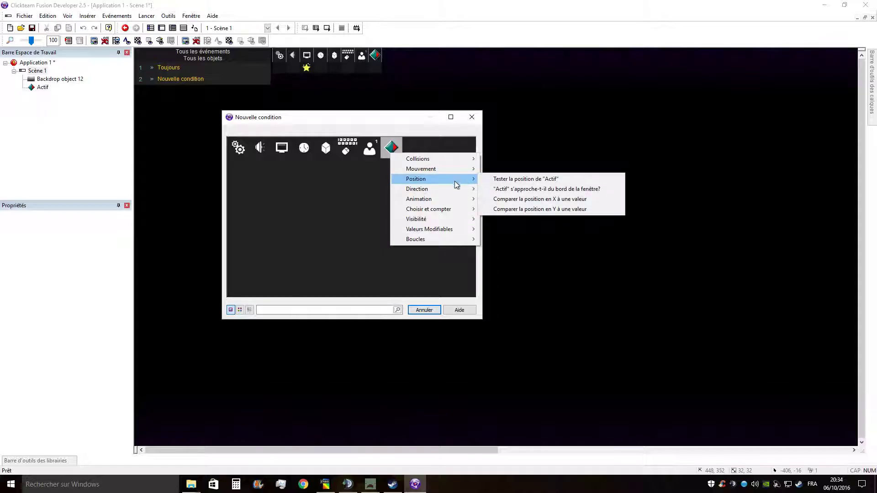
mouse_move(424, 202)
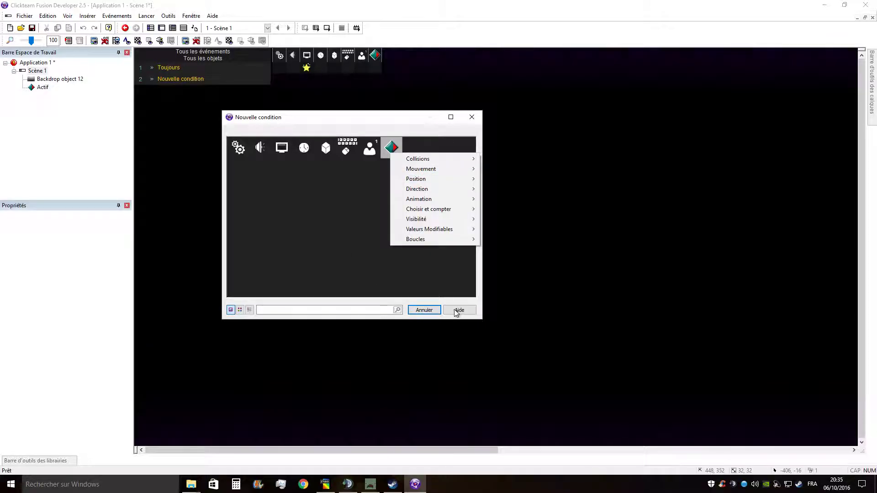
click(424, 311)
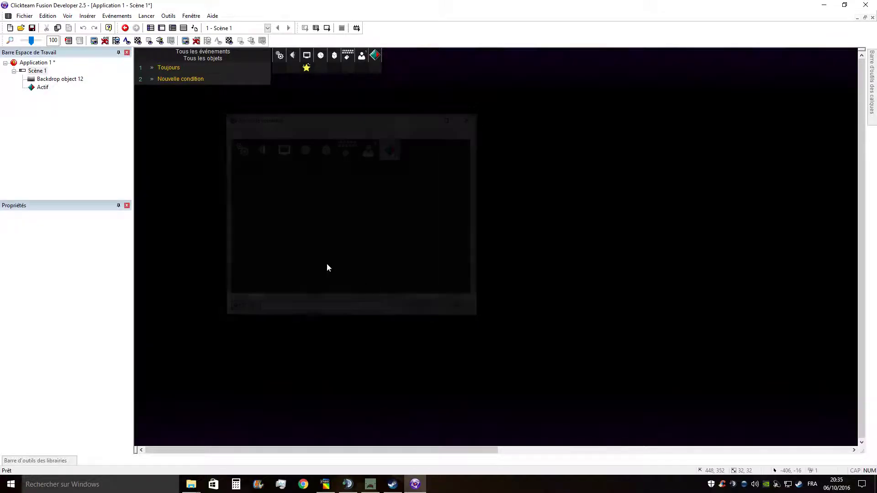
- Open the scene editor for Scène 1 and open the Actif object's image and animation editor
right_click(35, 71)
click(51, 76)
double_click(463, 249)
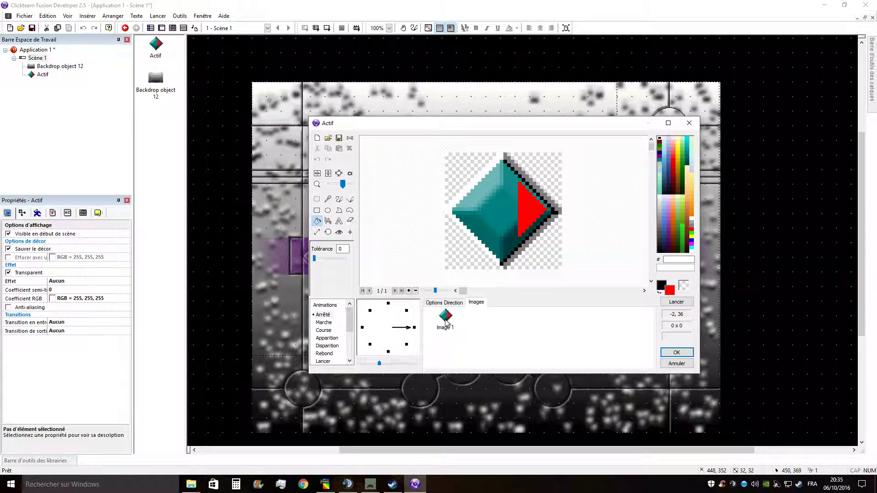
drag(310, 118, 264, 85)
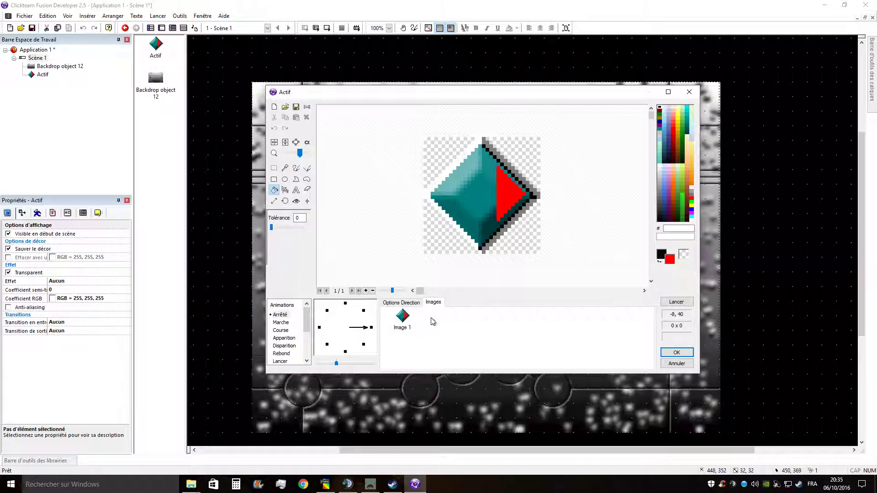
- Clone Image 1 of the right-facing Arrêté animation and fill the clone's red triangle with yellow (FFFF00)
right_click(415, 322)
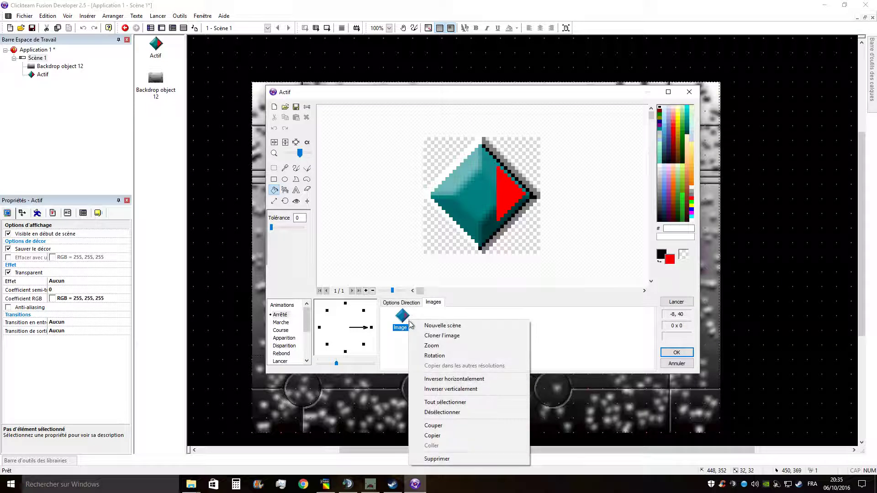
click(443, 338)
click(446, 320)
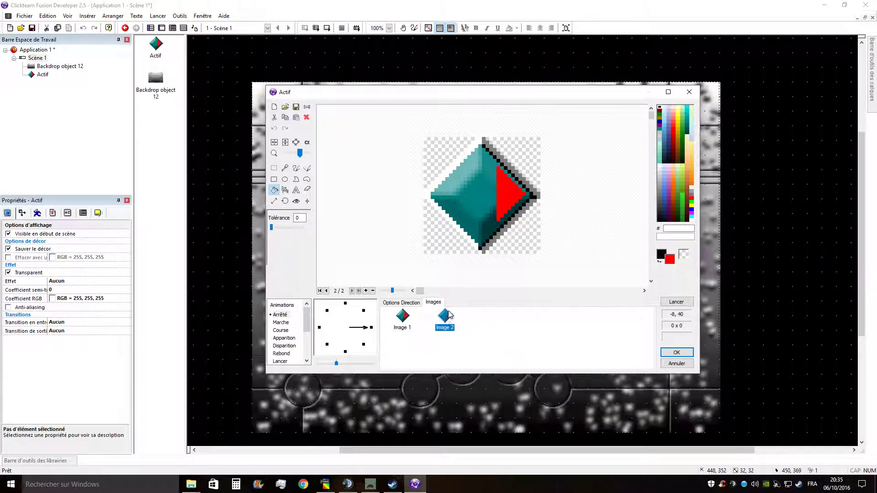
click(691, 209)
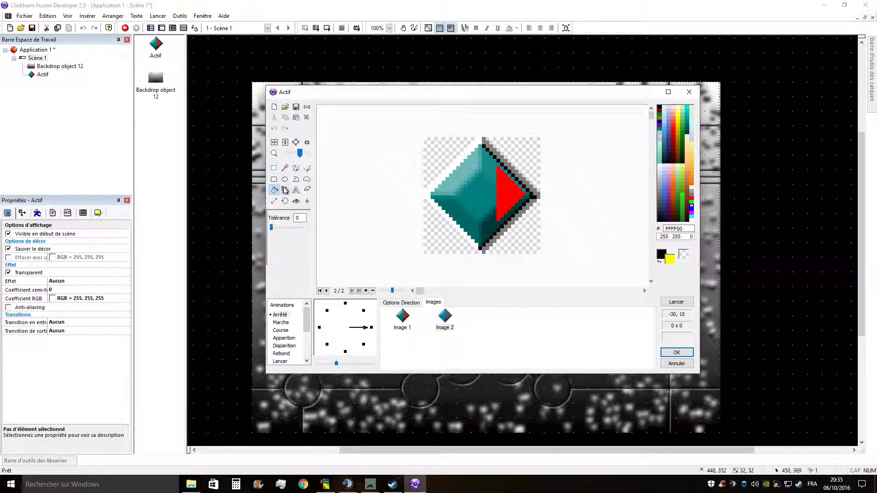
click(510, 200)
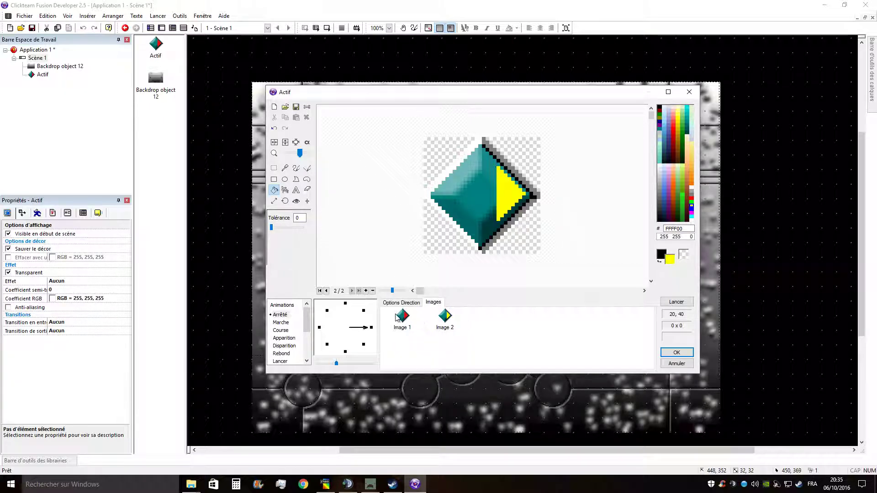
- Create the rotated directions from the right-facing two-image direction and check the lower-right and downward directions
click(364, 345)
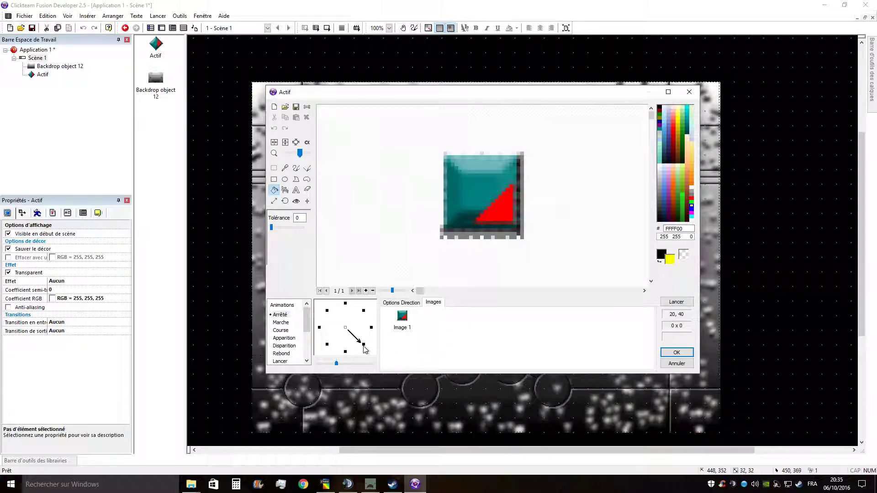
click(371, 327)
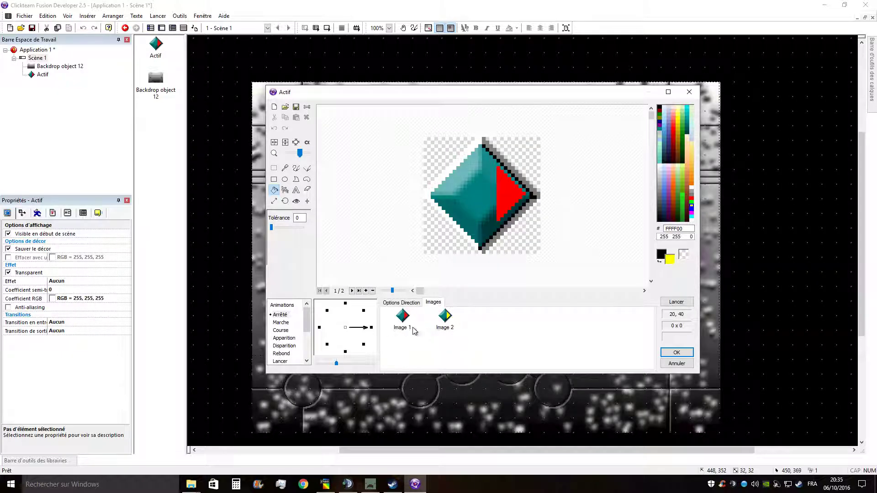
right_click(372, 328)
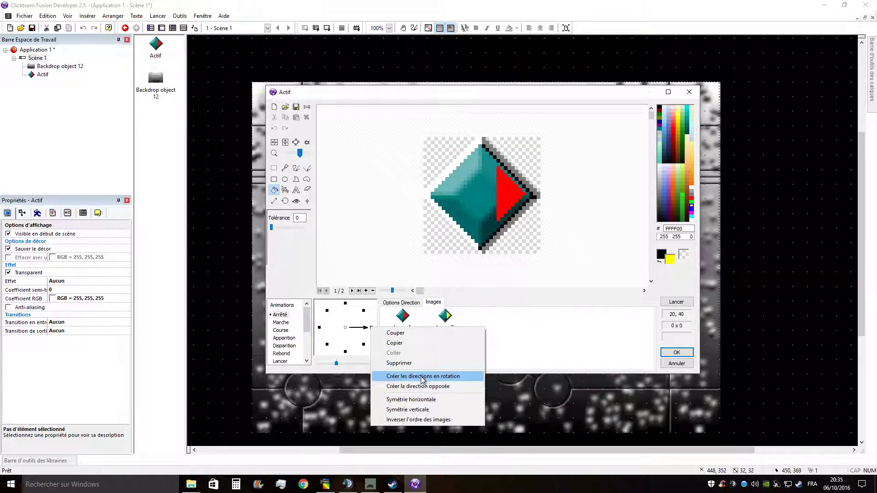
click(425, 376)
click(518, 257)
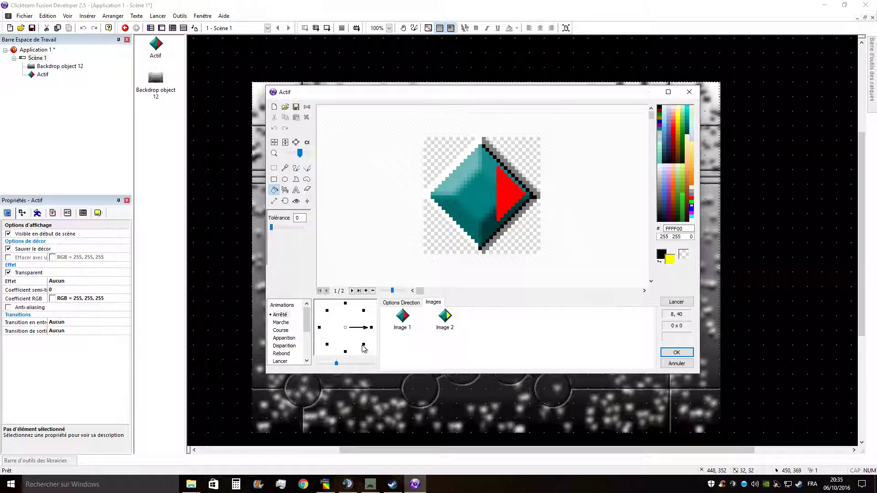
click(364, 345)
click(345, 353)
click(372, 327)
- Enable Boucle for the right-facing Arrêté direction and preview the animation
click(401, 303)
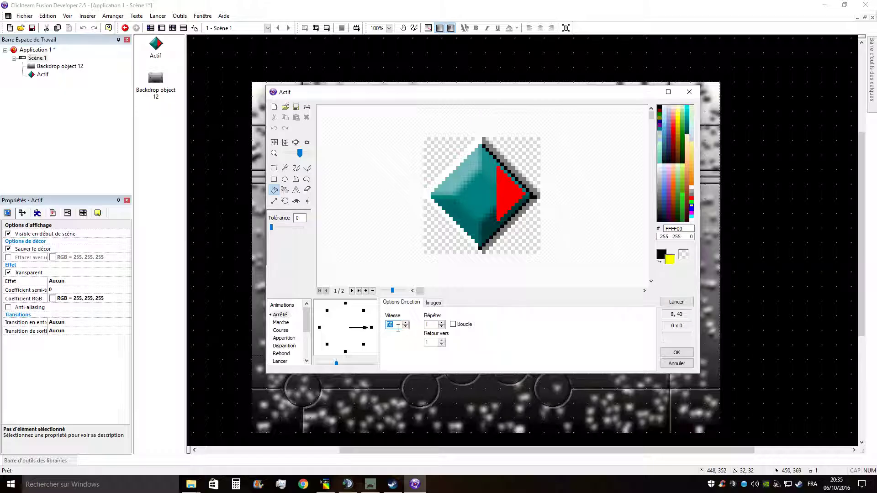
click(454, 325)
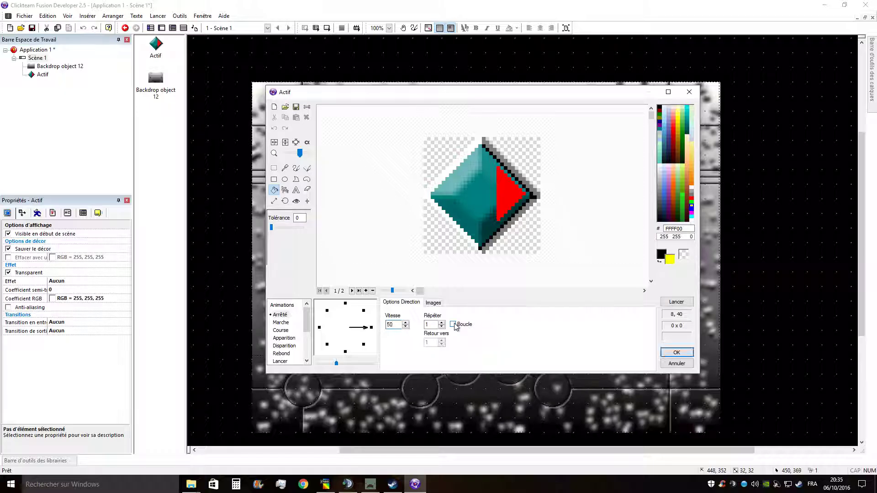
click(675, 302)
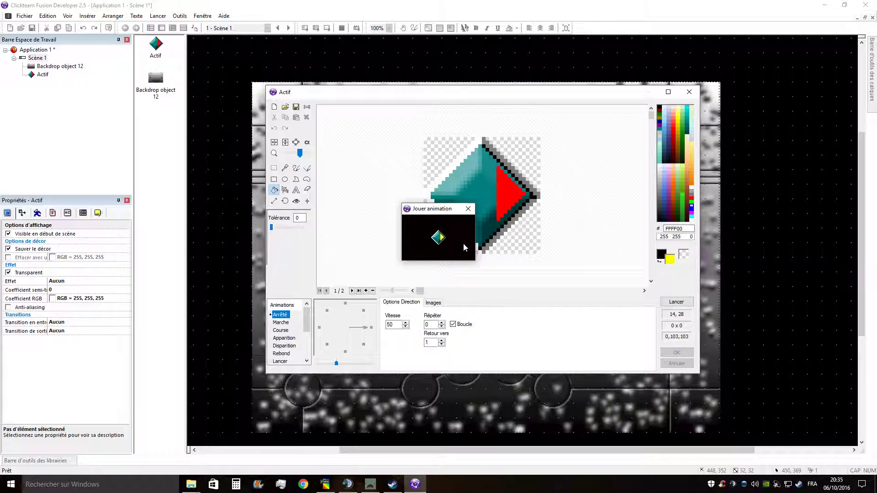
click(468, 209)
- Set the Arrêté animation's Vitesse to 12, preview it, and return to its images
drag(401, 323, 376, 323)
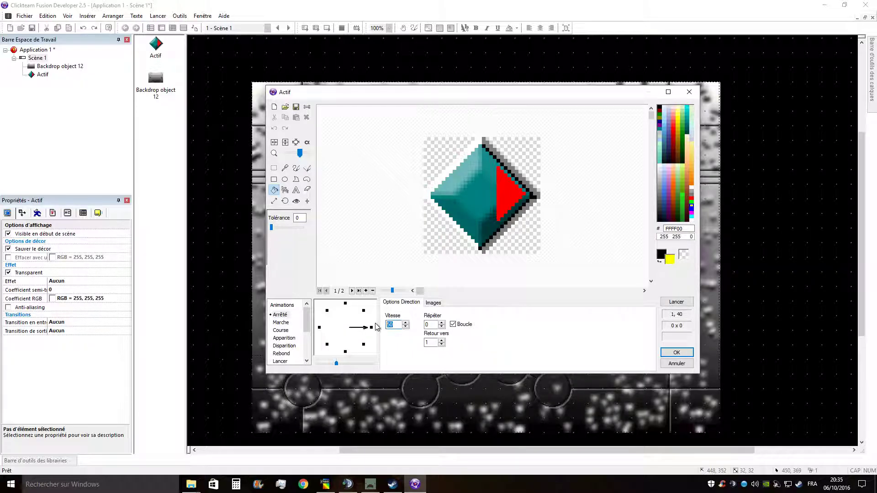
click(672, 302)
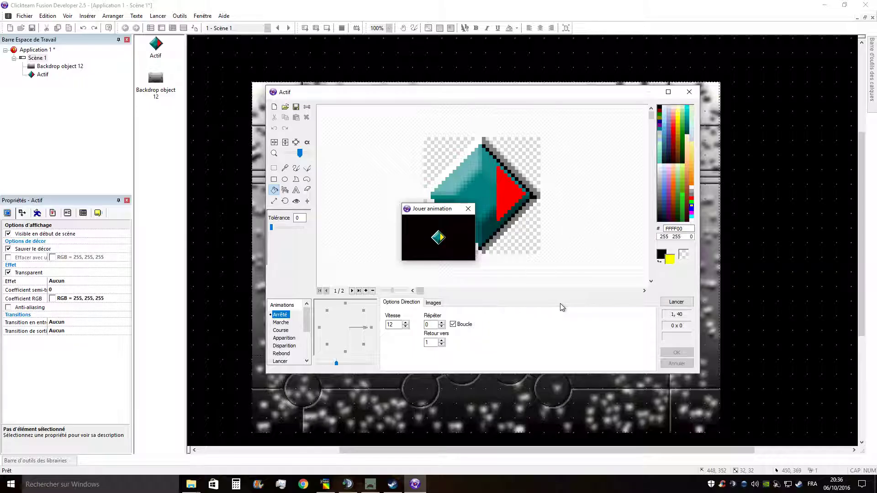
click(467, 209)
click(432, 303)
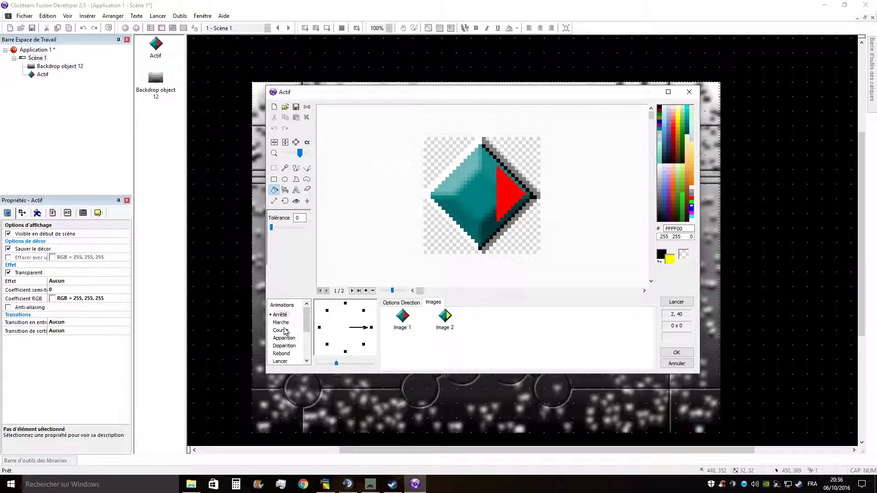
- Look through the list of animations and add a new animation named Attaque
scroll(307, 326, down, 1)
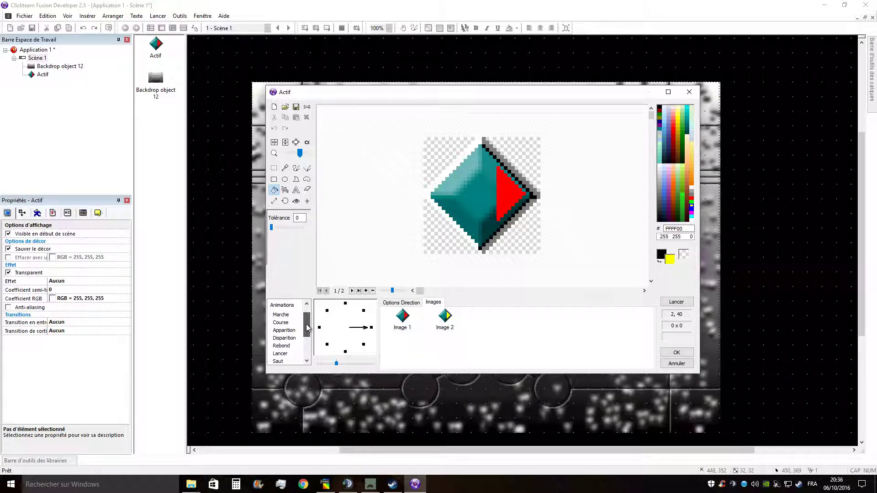
mouse_move(307, 328)
mouse_down()
mouse_move(302, 349)
mouse_move(306, 319)
mouse_up()
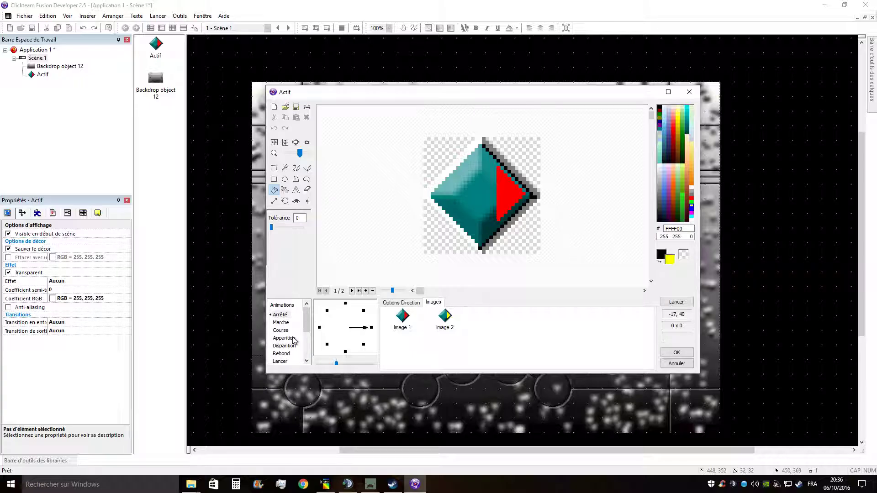
drag(305, 325, 306, 350)
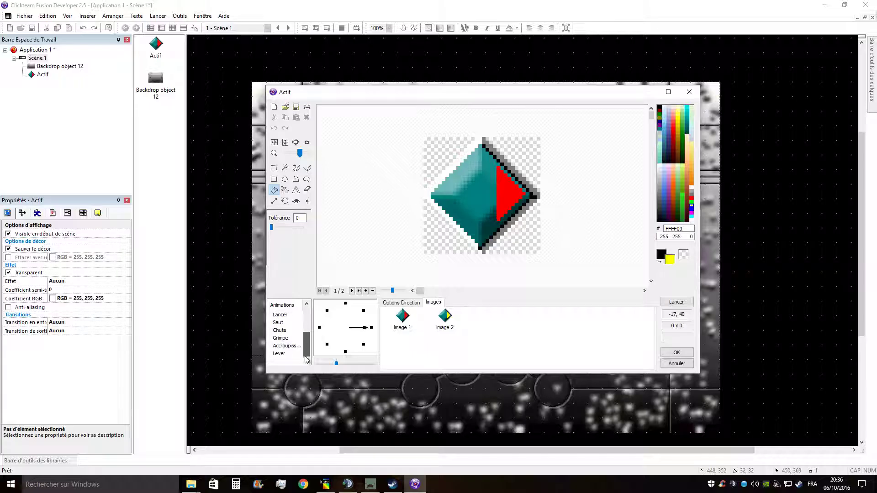
right_click(298, 334)
click(336, 333)
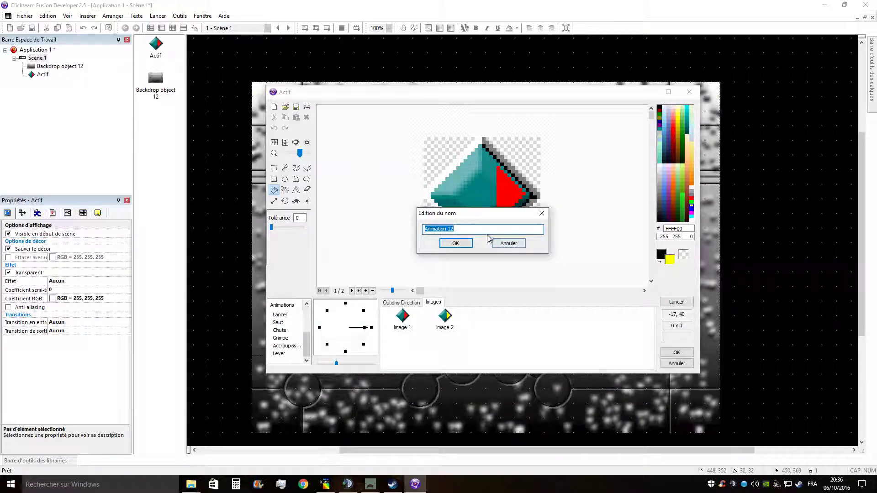
text(Attaque)
key(Return)
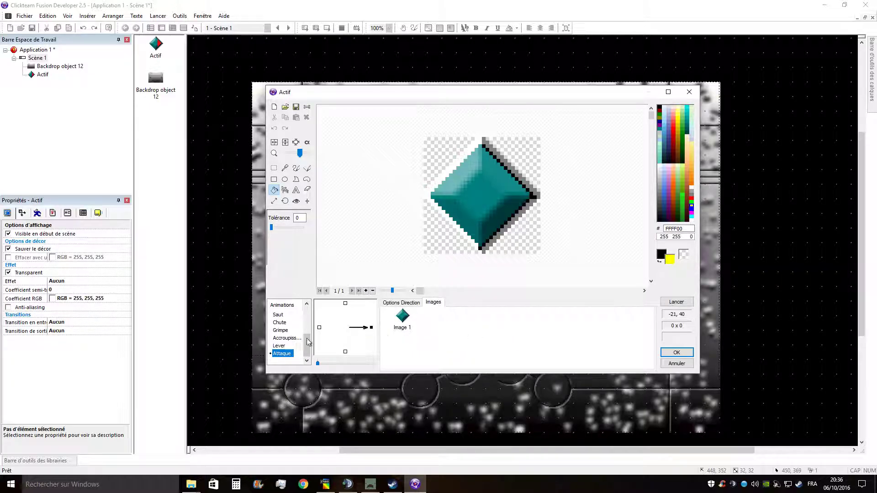
- Compare the images of the Arrêté and Attaque animations and examine Attaque's direction options
drag(306, 346, 306, 310)
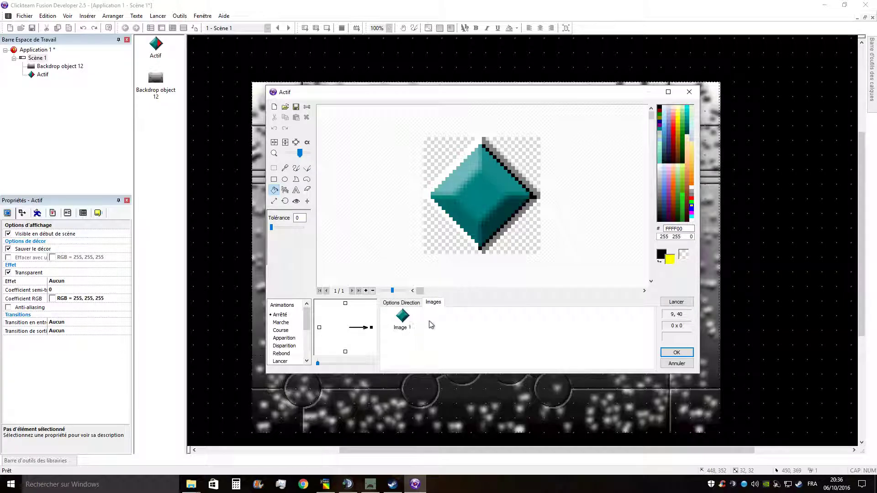
scroll(305, 323, down, 3)
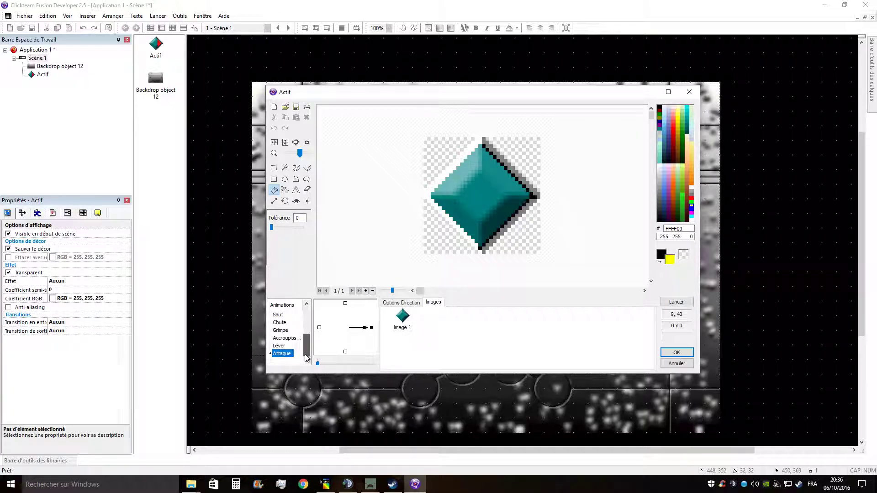
scroll(305, 322, up, 3)
click(280, 314)
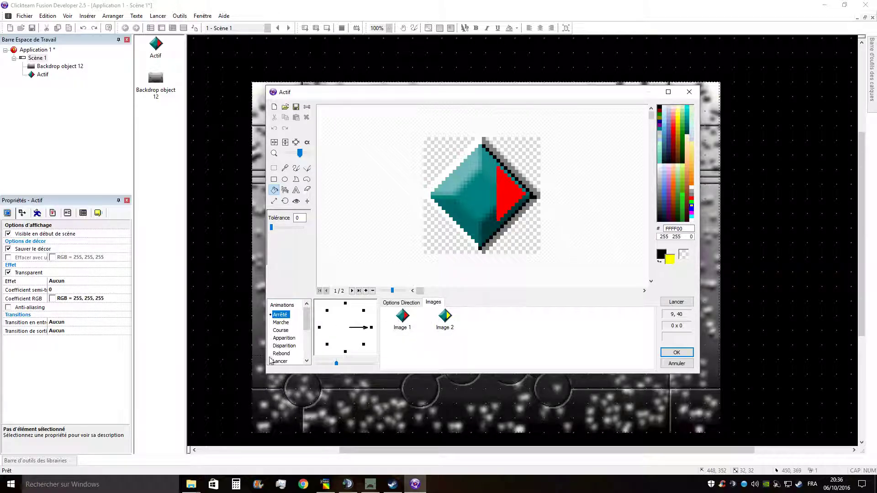
scroll(286, 359, down, 5)
click(292, 354)
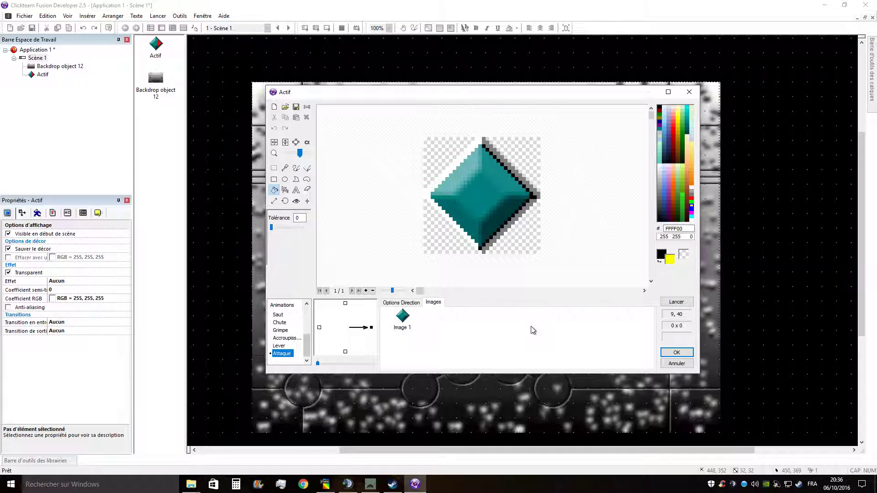
click(401, 302)
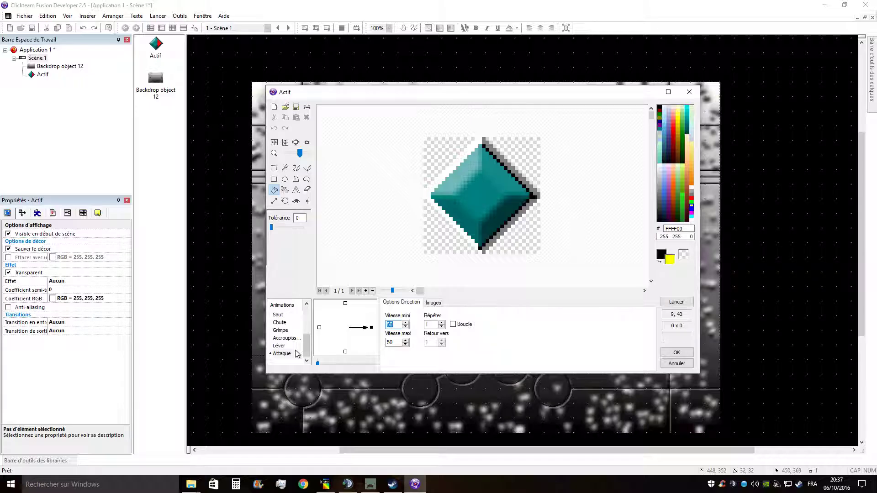
scroll(301, 347, up, 3)
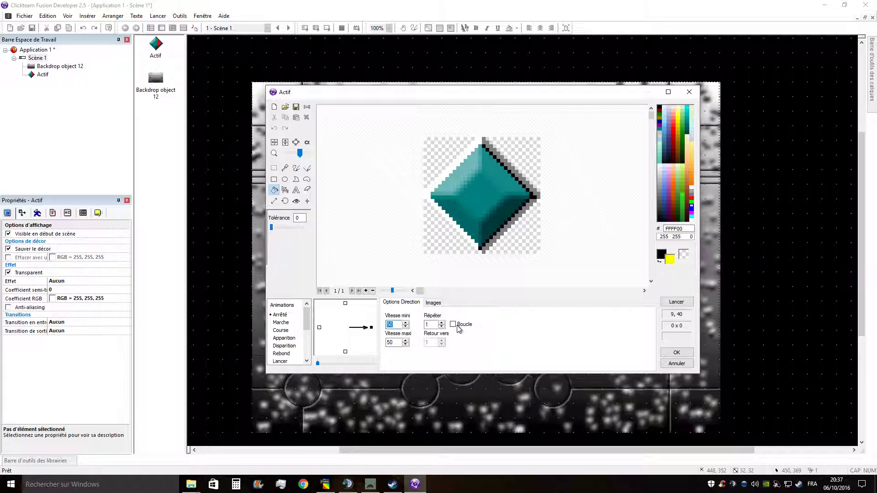
click(434, 304)
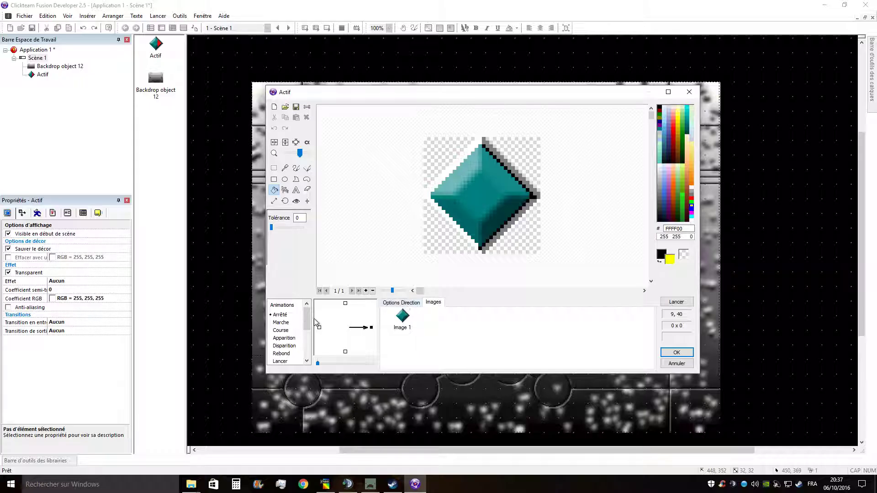
- Delete the Attaque animation from the Actif object
scroll(282, 356, down, 3)
right_click(282, 353)
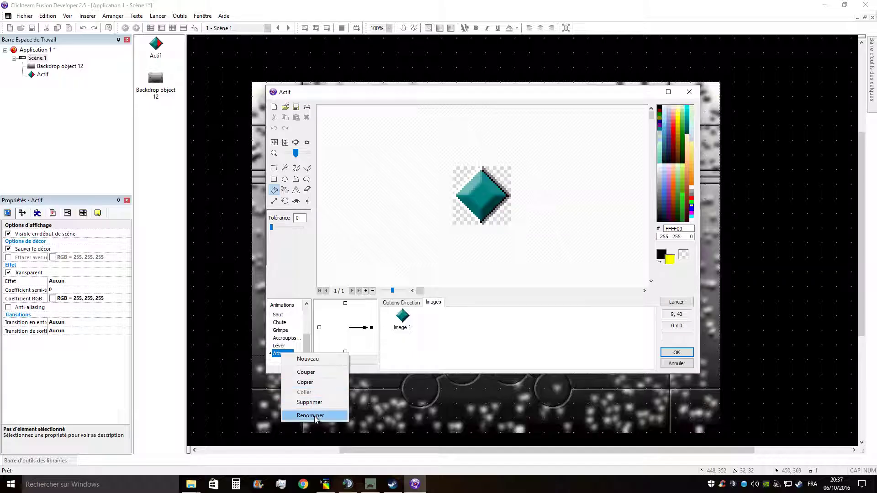
click(311, 402)
- Return to the Arrêté animation's images and accept the Actif object's image and animation changes
scroll(286, 338, up, 3)
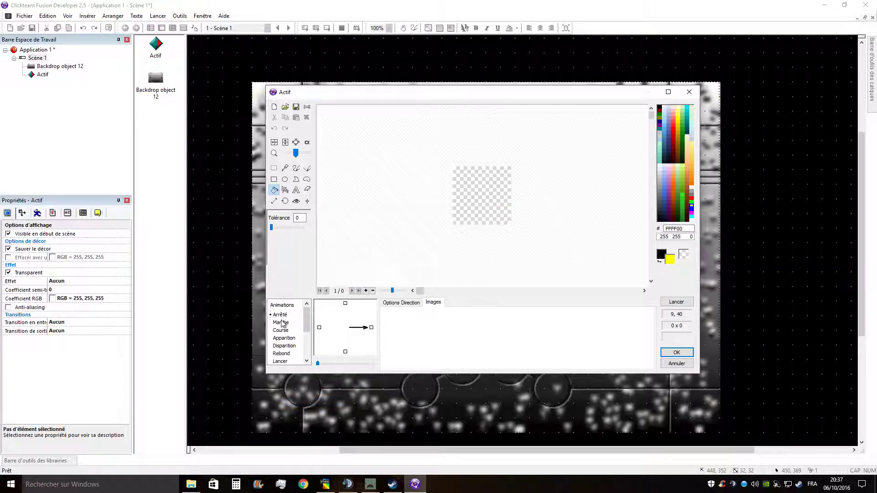
click(280, 315)
click(433, 304)
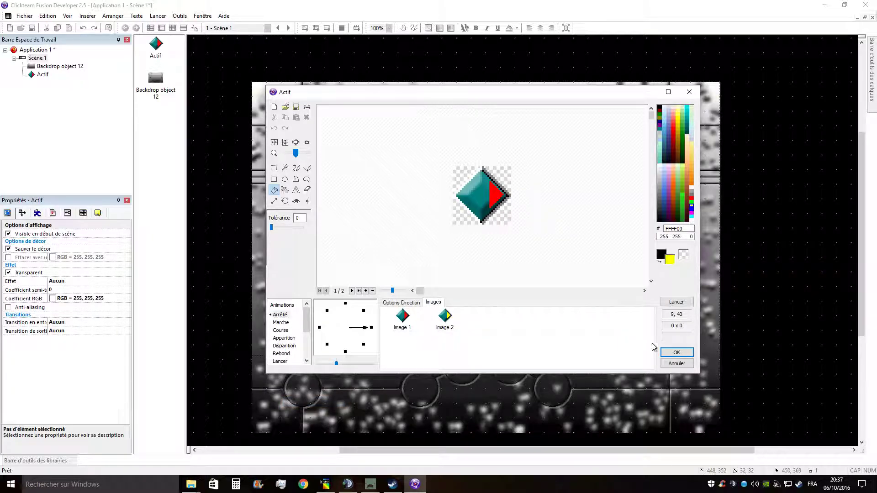
click(672, 352)
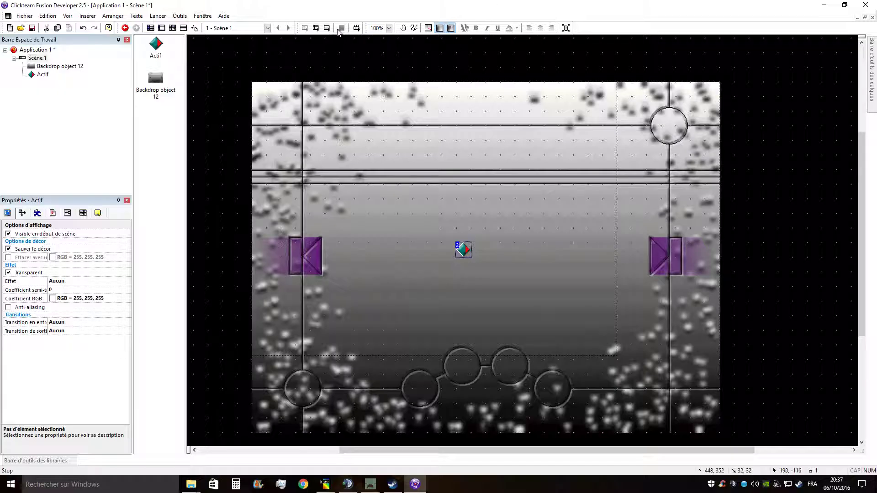
- In Scène 1's event editor, start a new condition that tests the position of the Actif object
right_click(37, 58)
click(68, 72)
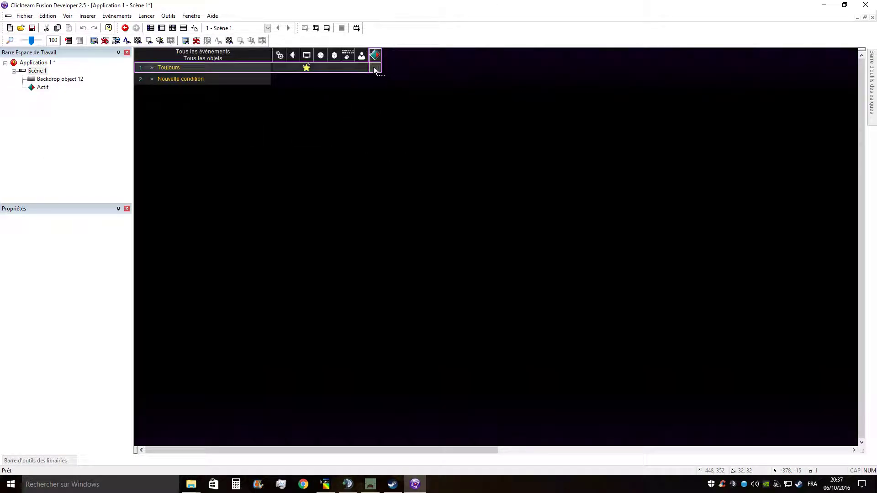
click(188, 78)
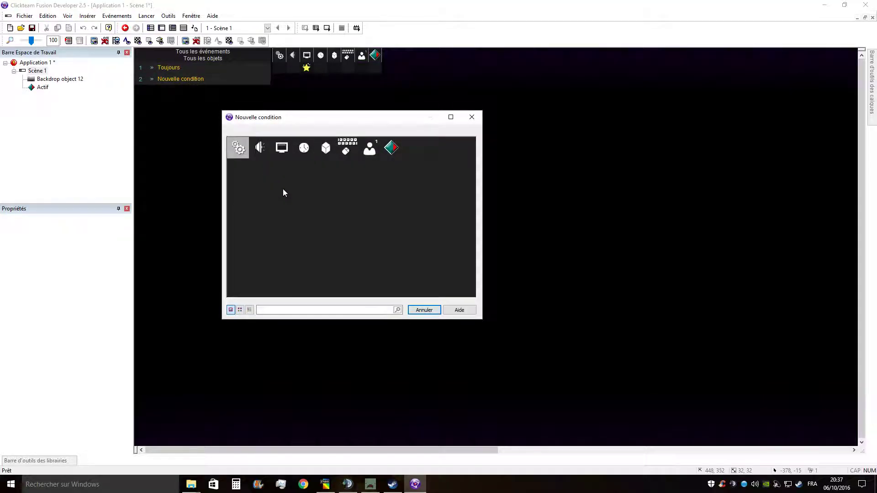
click(394, 154)
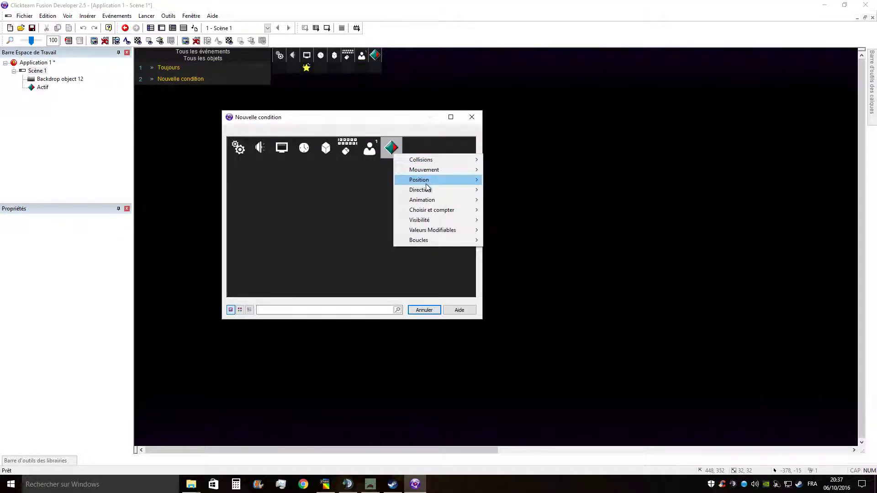
mouse_move(453, 224)
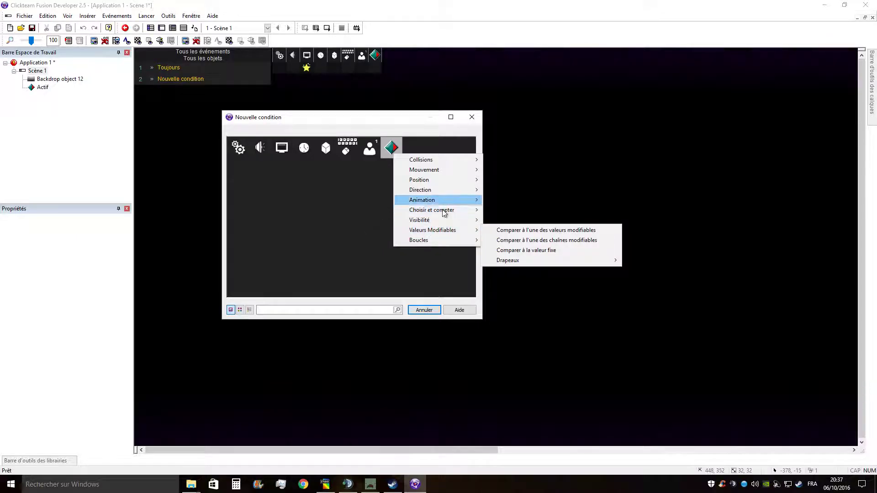
mouse_move(439, 161)
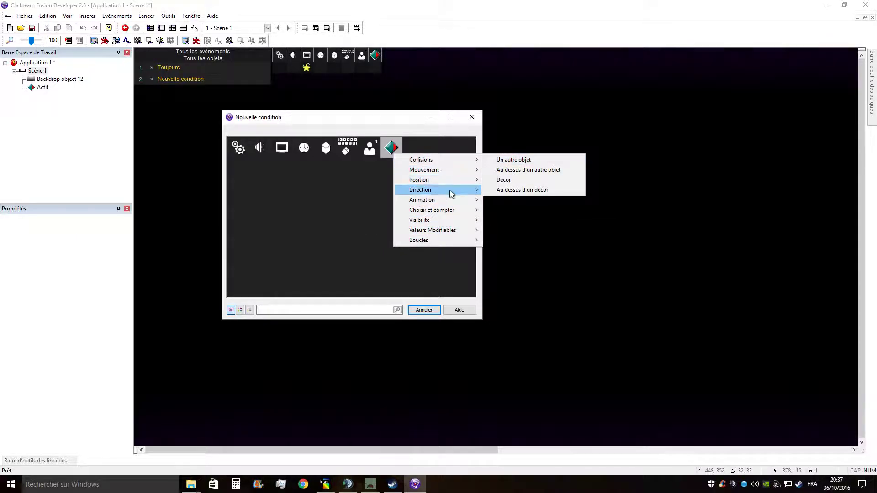
mouse_move(442, 182)
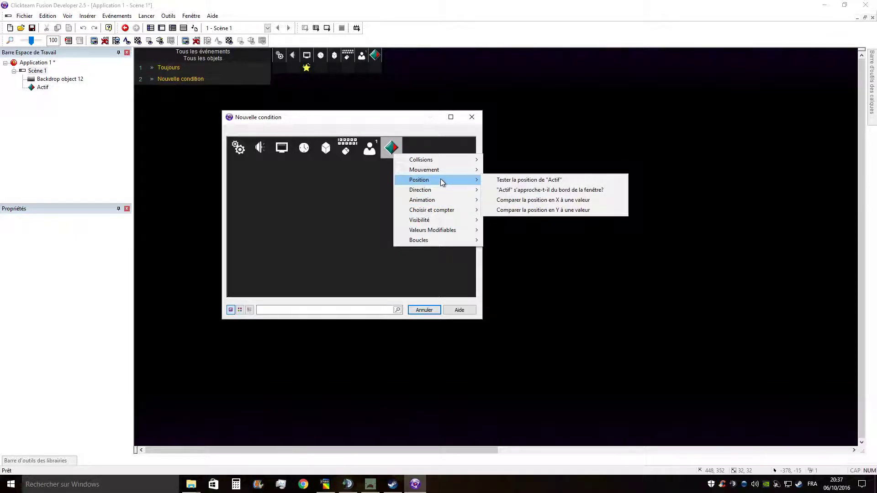
click(529, 179)
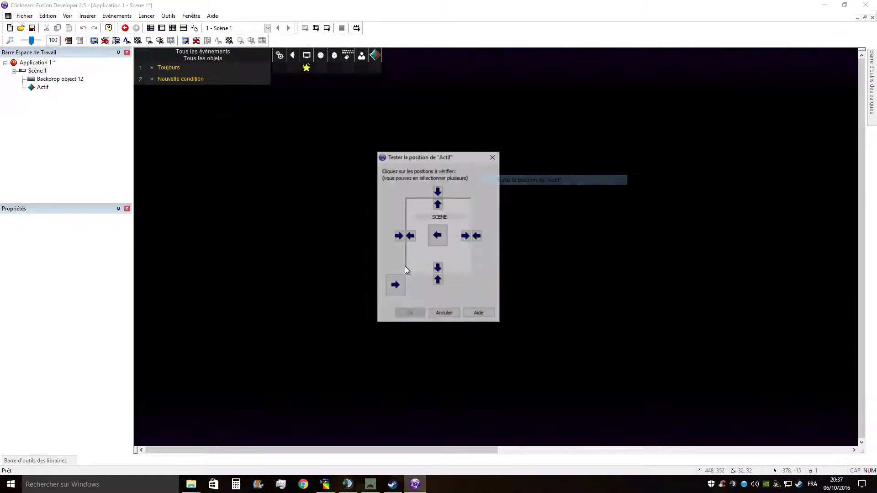
- Set the position test to detect Actif leaving the scene through any of its four sides
click(410, 236)
click(437, 205)
click(466, 236)
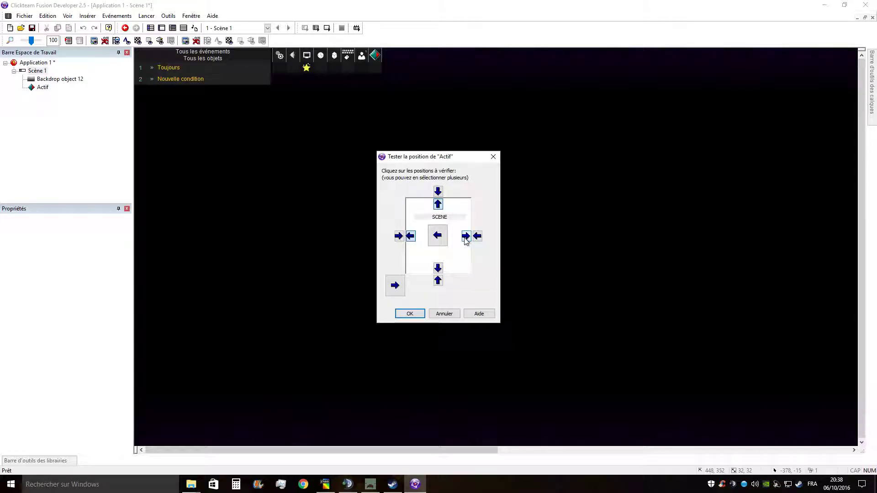
click(440, 270)
click(466, 239)
click(466, 237)
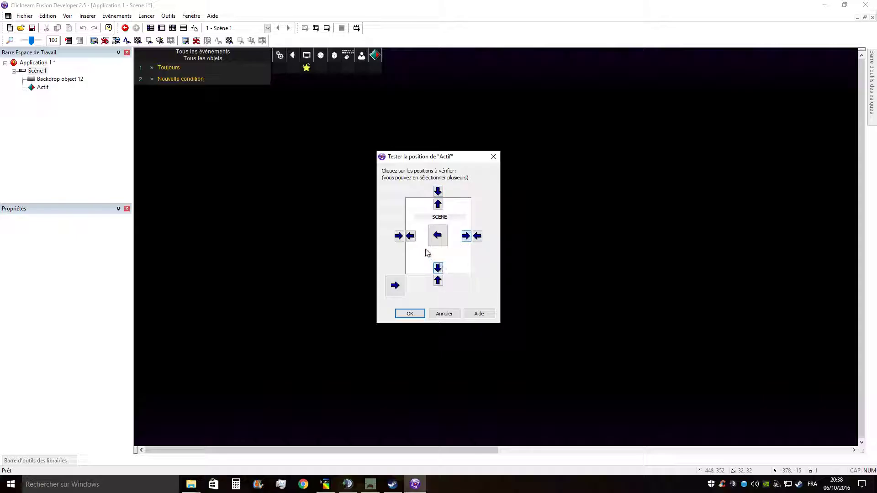
click(411, 237)
click(437, 204)
click(409, 314)
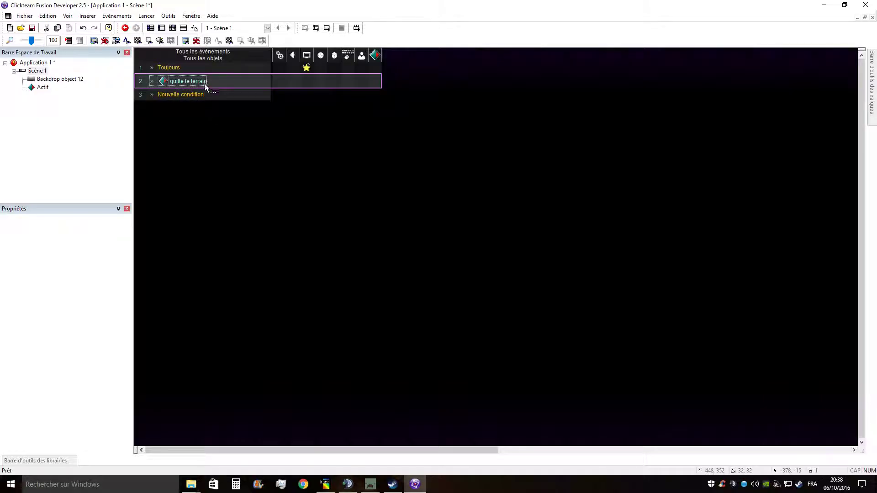
- Add the movement action Stop for Actif to the "quitte le terrain" event
right_click(375, 84)
mouse_move(416, 95)
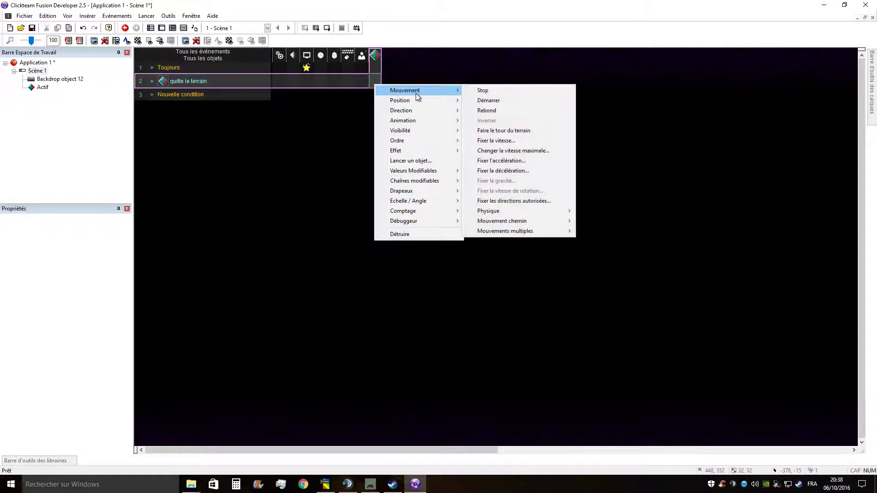
click(485, 89)
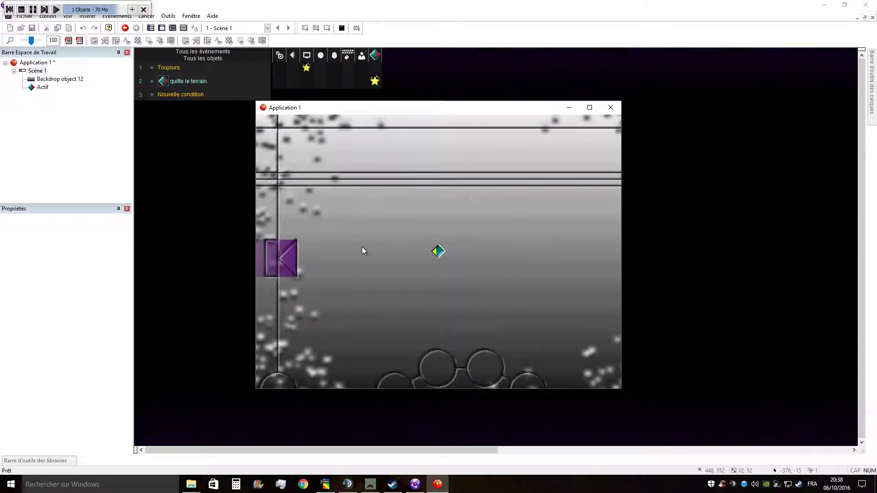
- Test the running scene by steering Actif in all directions against the field's edges, and close the test window
key(Right)
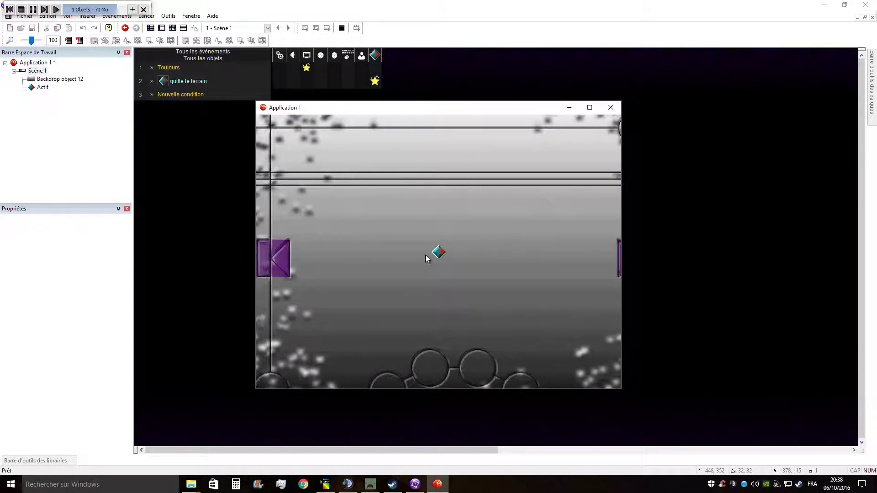
key(Right)
key(Up)
key(Left)
key(Down)
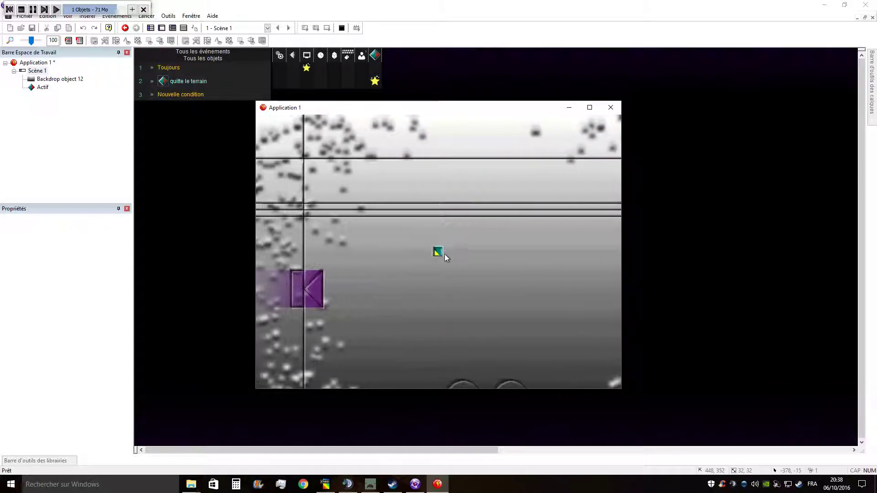
key(Left)
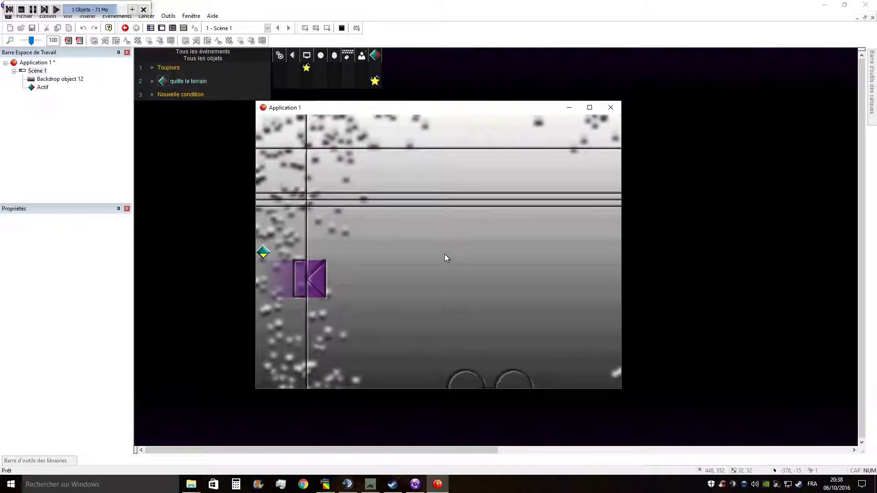
key(Down)
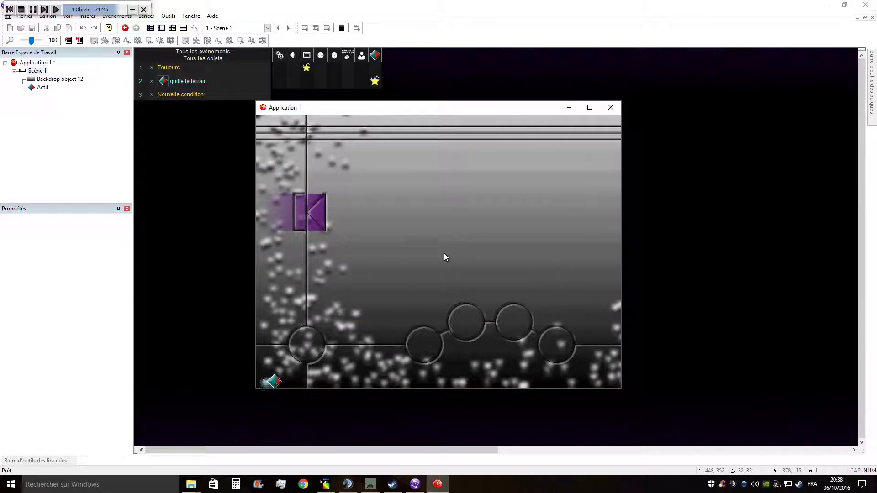
key(Right)
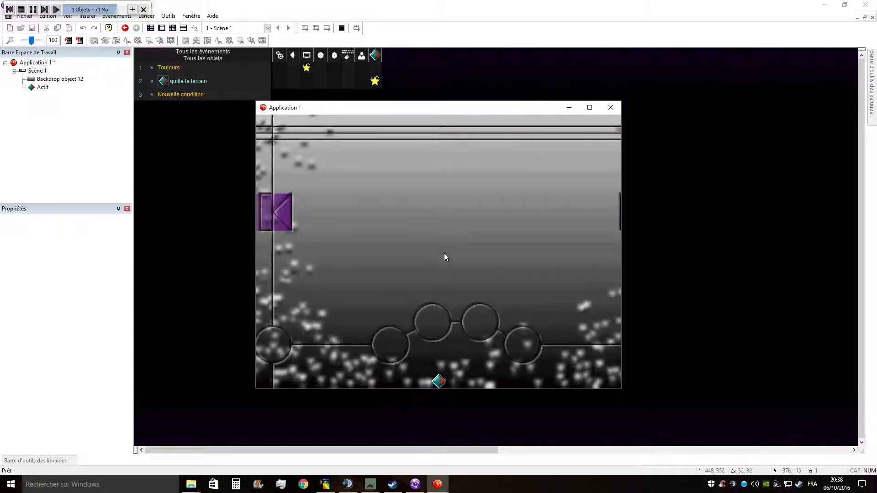
key(Up)
key(Right)
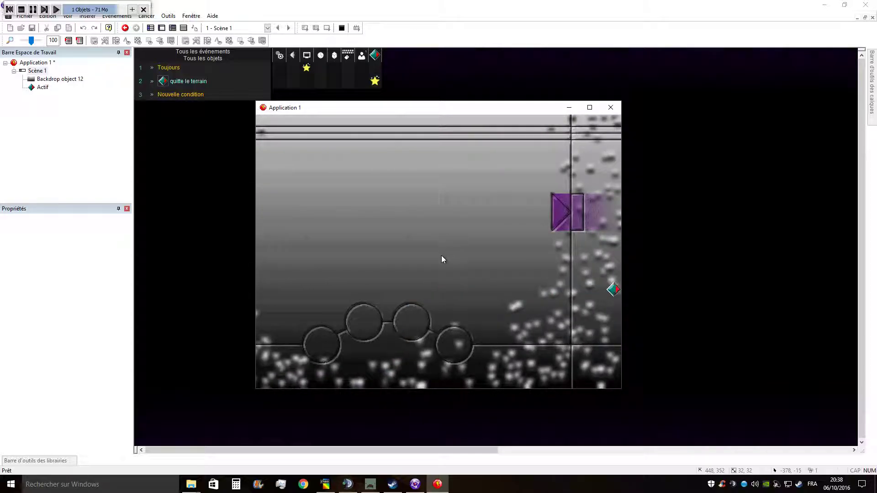
key(Right)
key(Left)
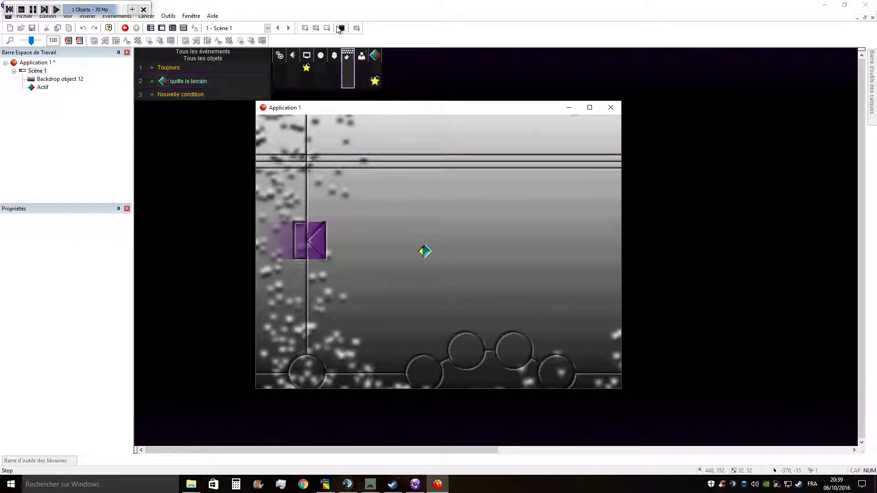
key(alt+F4)
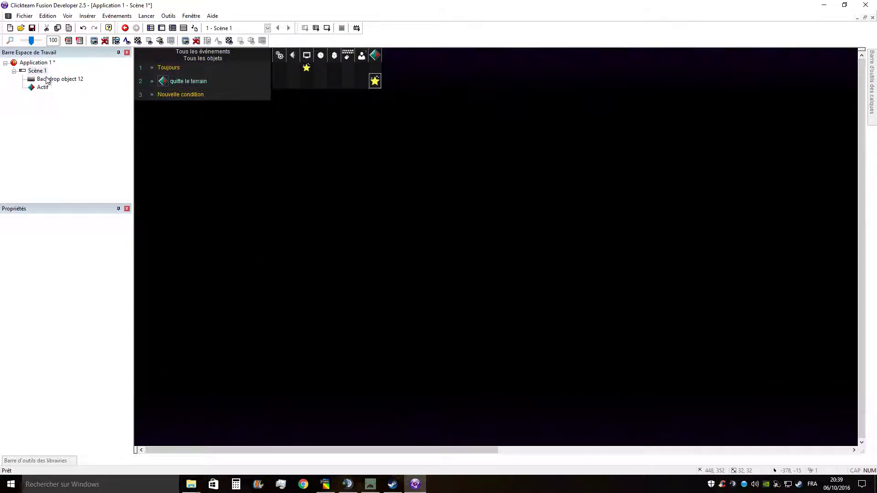
- Return to Scène 1's layout, run the current scene briefly and stop it
double_click(37, 70)
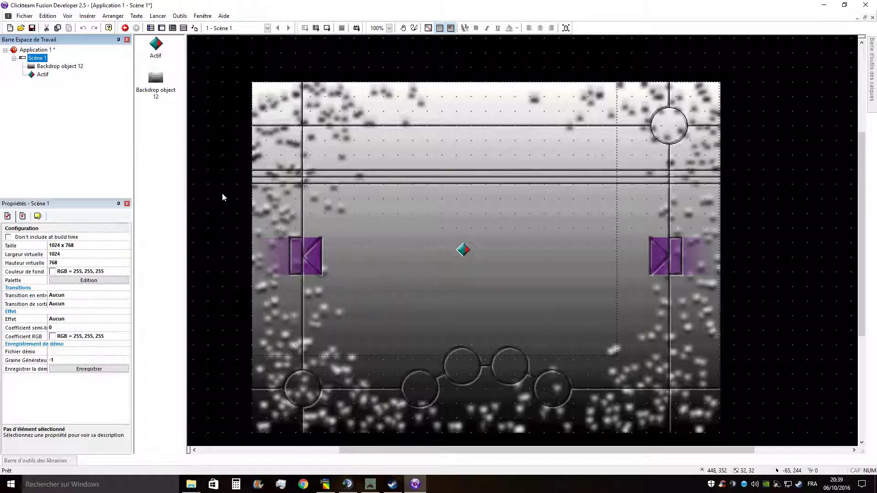
click(326, 28)
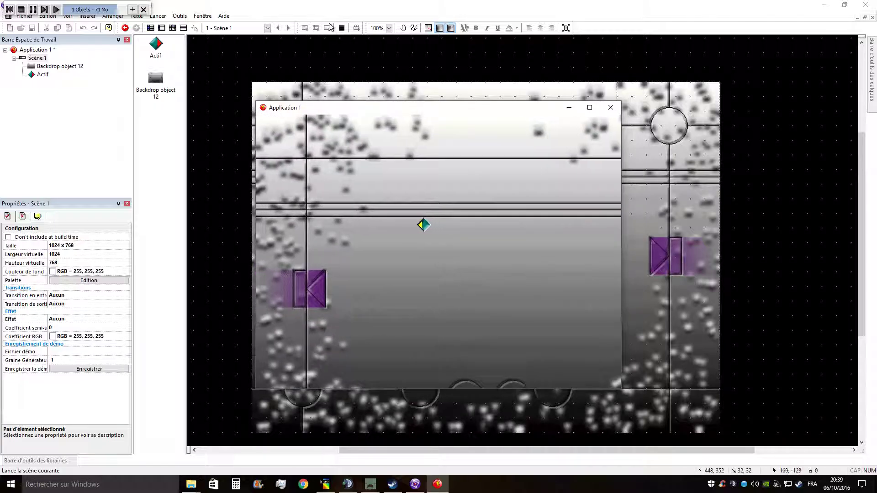
click(342, 29)
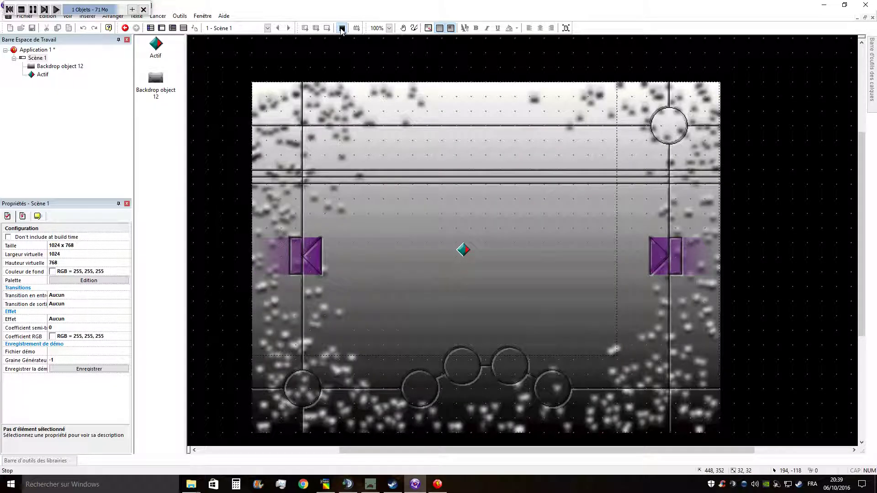
- Examine Application 1's window and runtime properties, including the initial number of lives and the default player controls
click(41, 51)
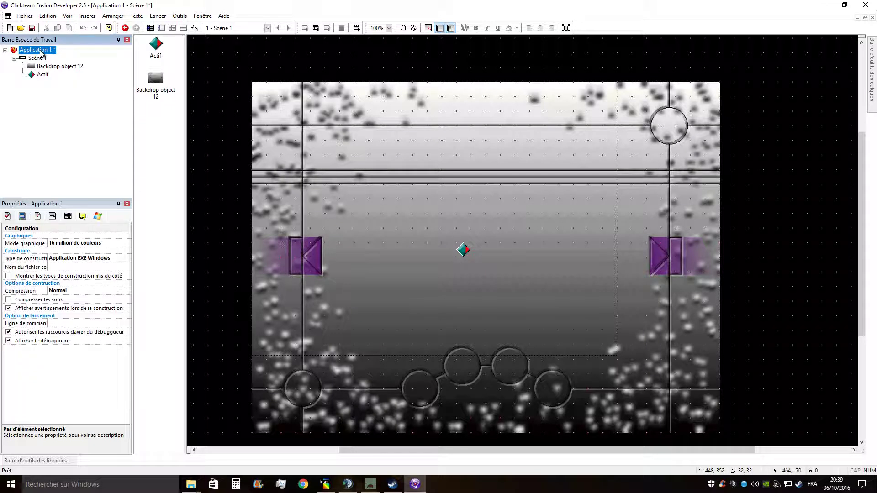
click(22, 217)
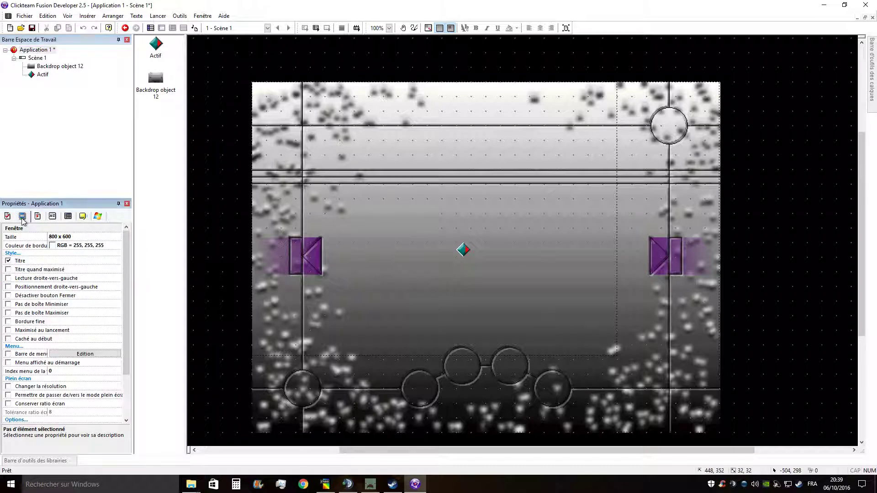
click(37, 216)
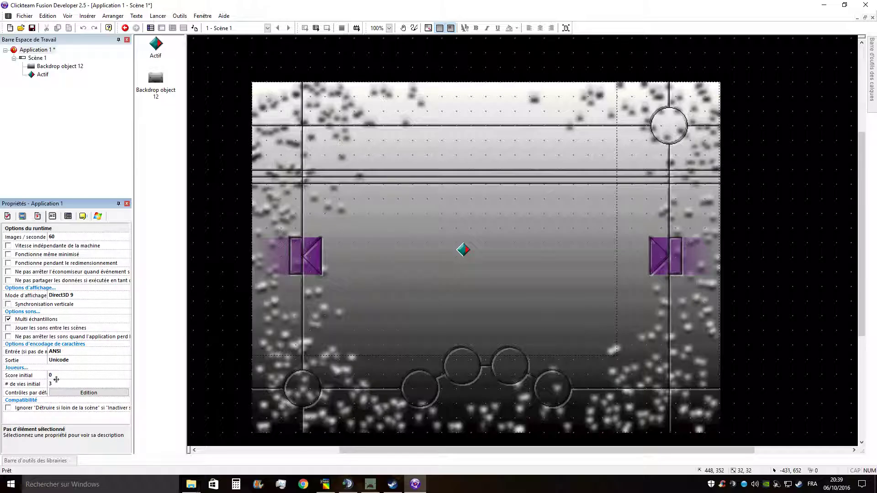
drag(56, 379, 64, 235)
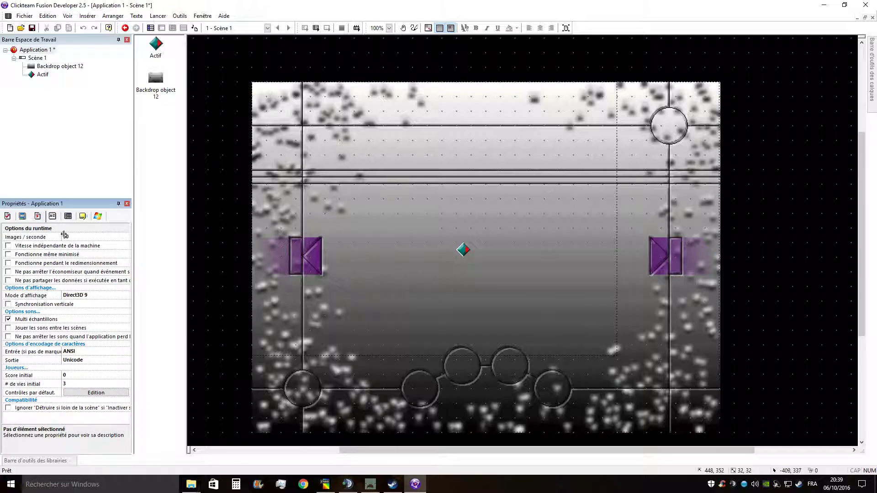
click(39, 218)
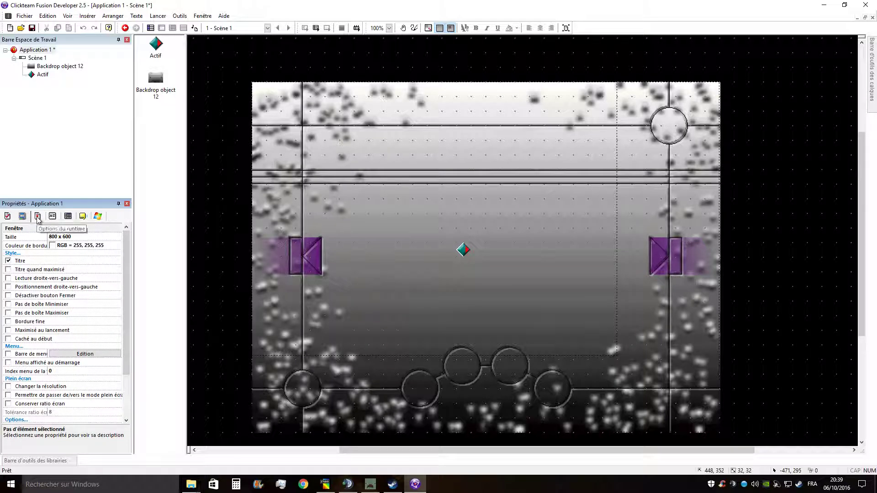
click(39, 218)
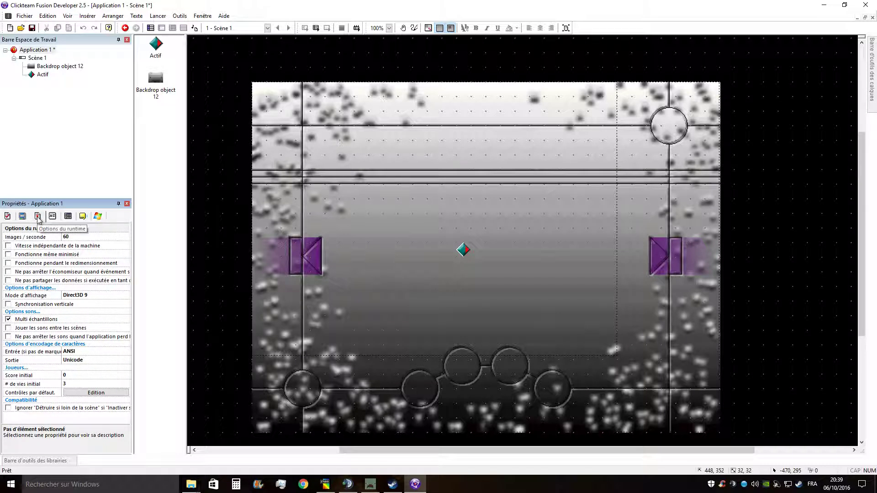
click(25, 384)
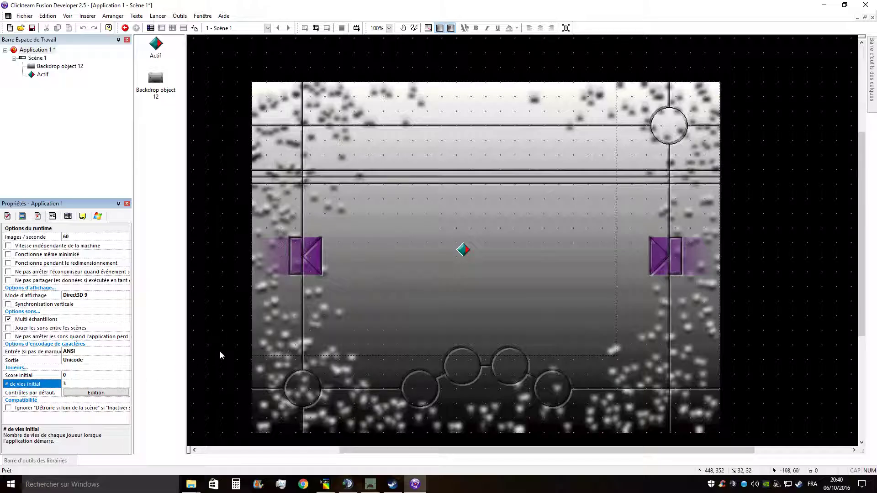
click(36, 393)
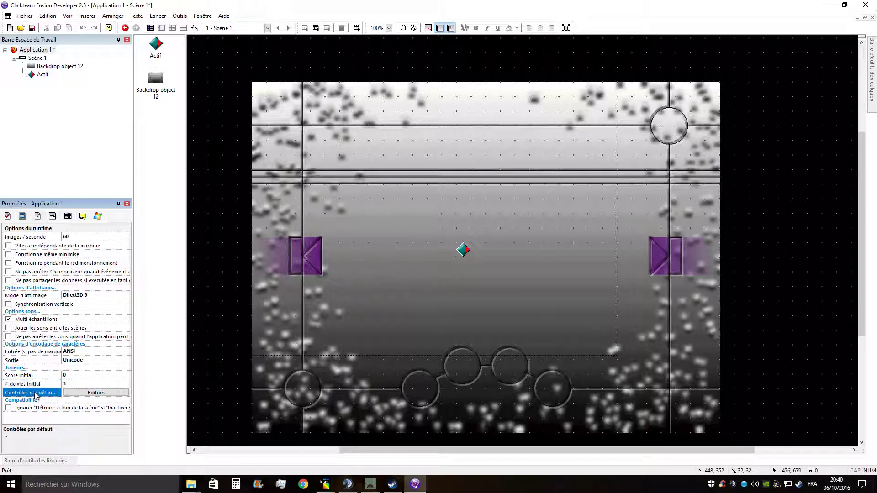
- Remap player 1's default keyboard controls to Z for up, S for down, Q for left and D for right, and accept them
click(104, 393)
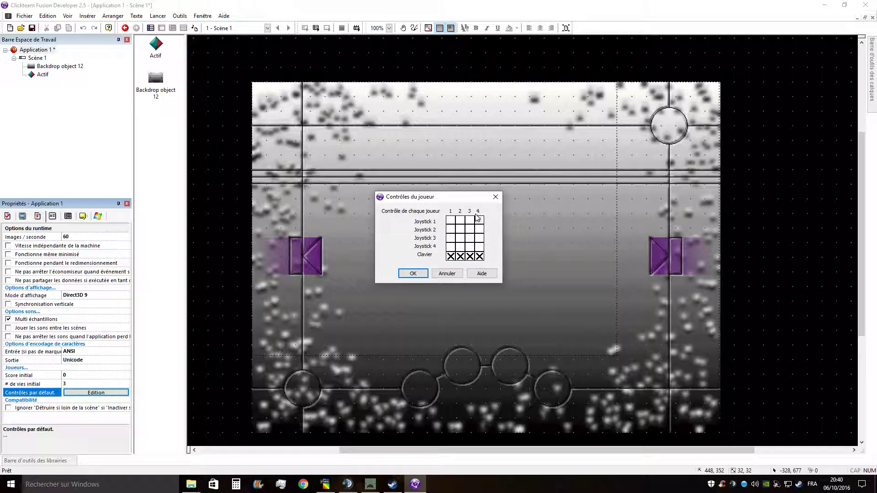
double_click(450, 257)
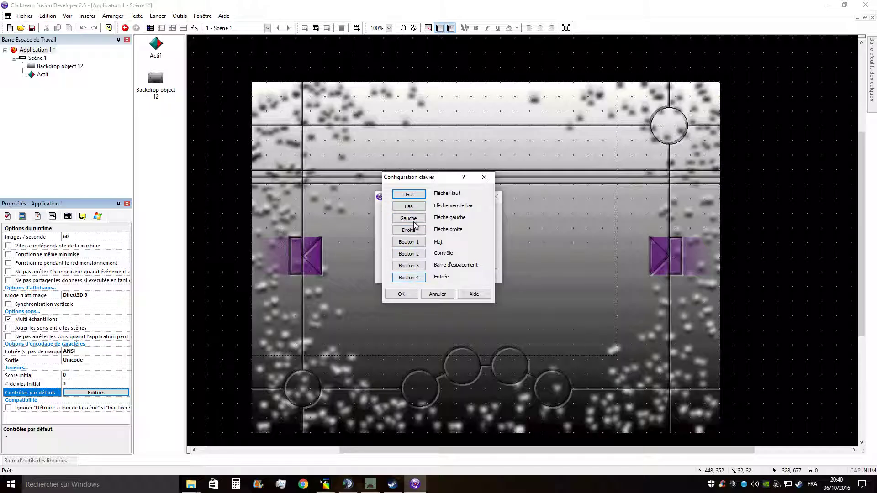
click(411, 195)
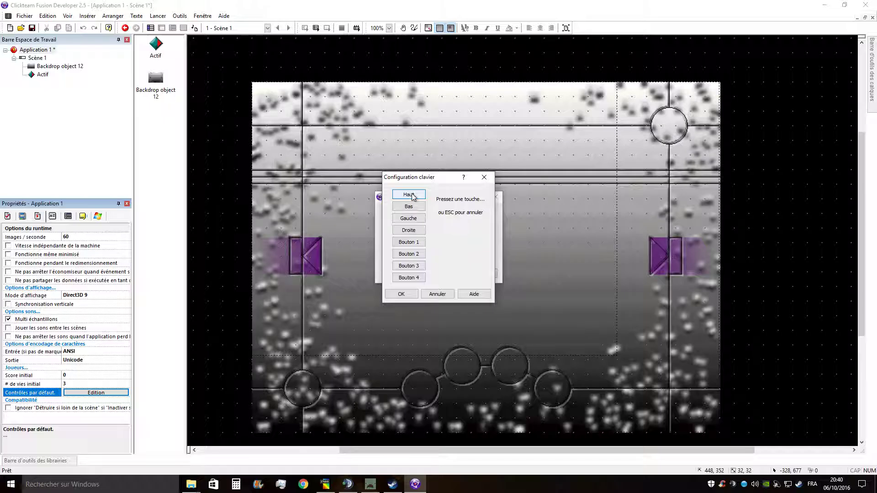
key(z)
click(419, 208)
key(s)
click(420, 219)
key(q)
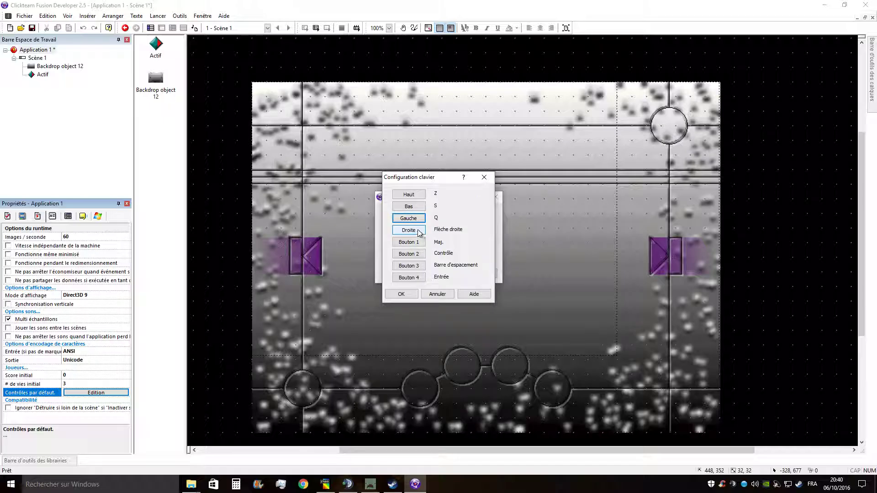
click(418, 231)
key(d)
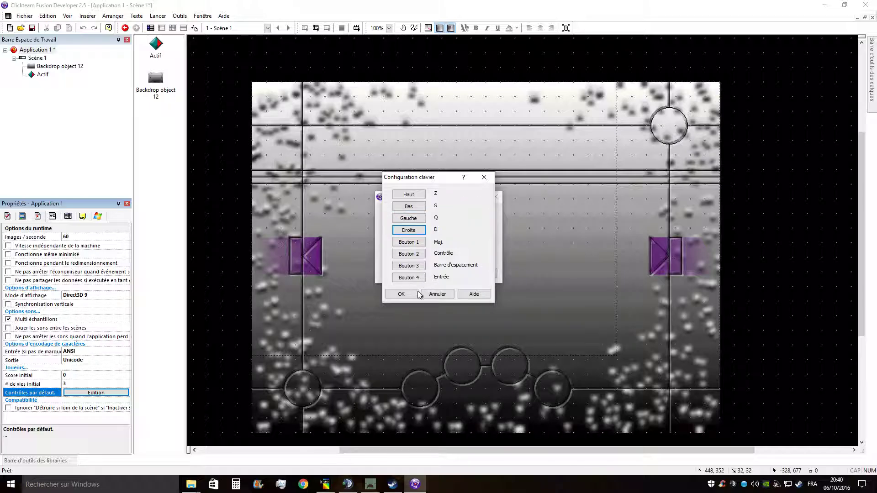
click(401, 293)
click(414, 272)
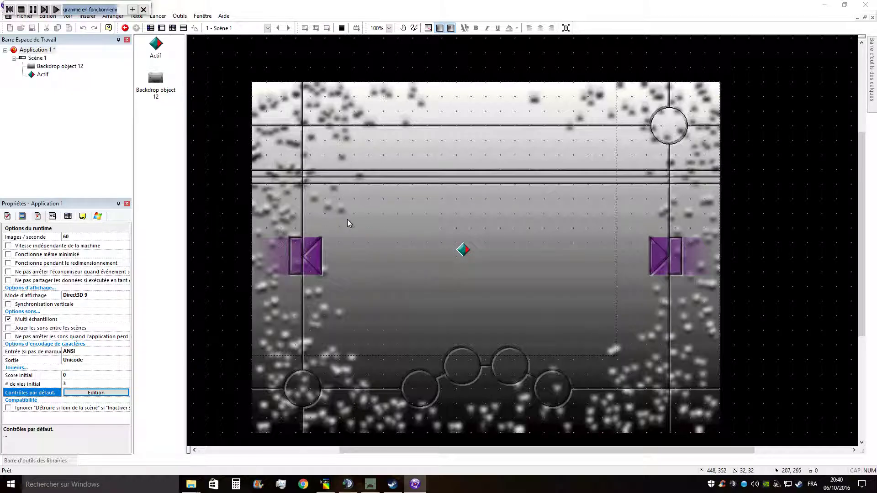
- Run the scene to test the remapped movement keys, close the test window and look at the initial number of lives
key(d)
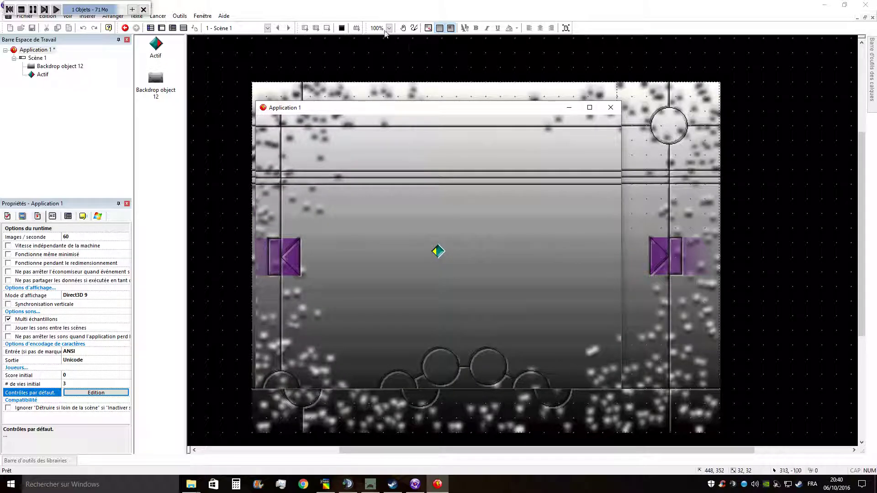
key(alt+F4)
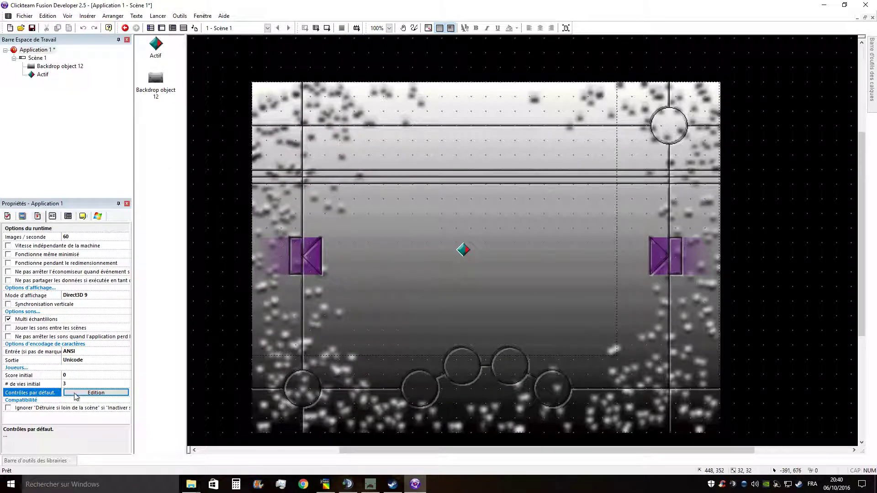
click(47, 385)
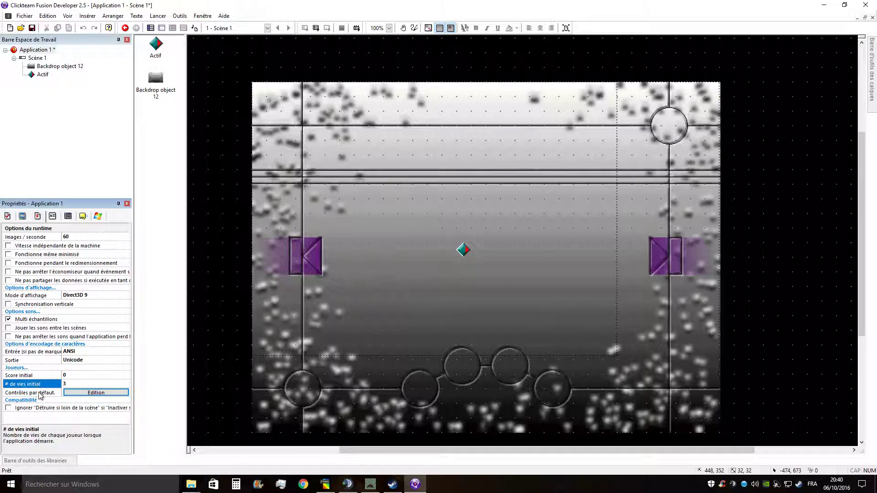
- Start inserting a new object into the scene and look through the full list of available object types
right_click(374, 211)
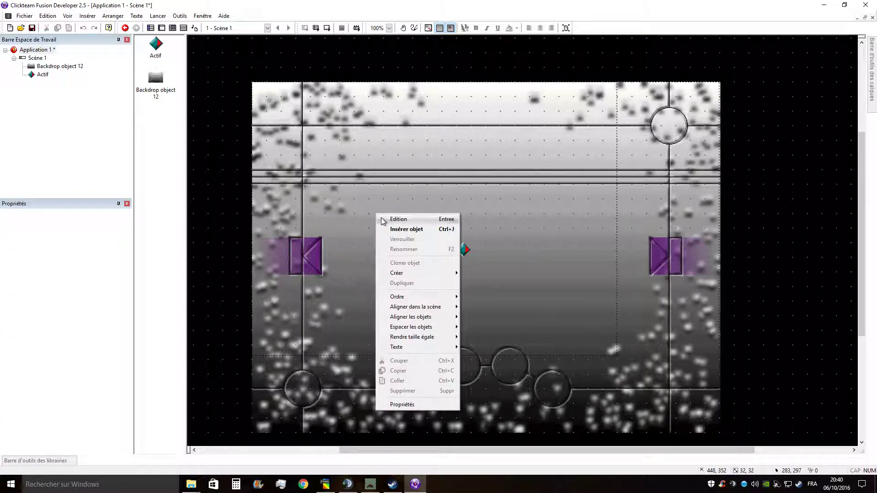
click(369, 198)
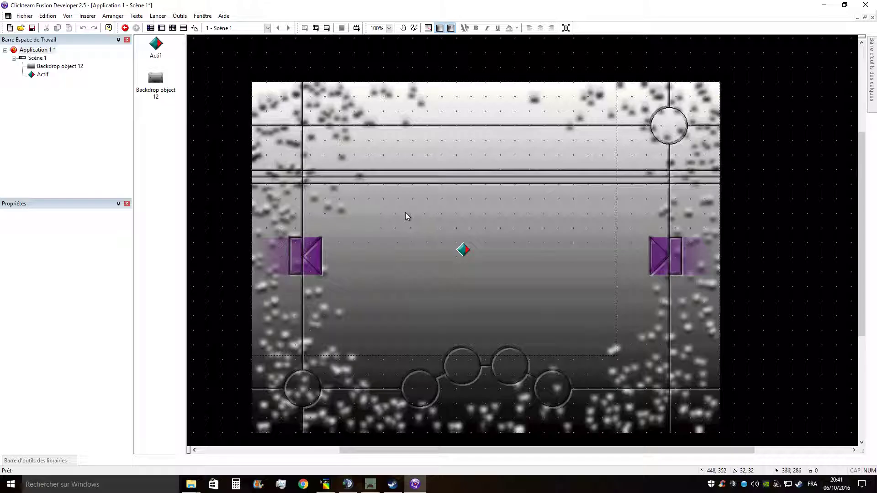
right_click(373, 205)
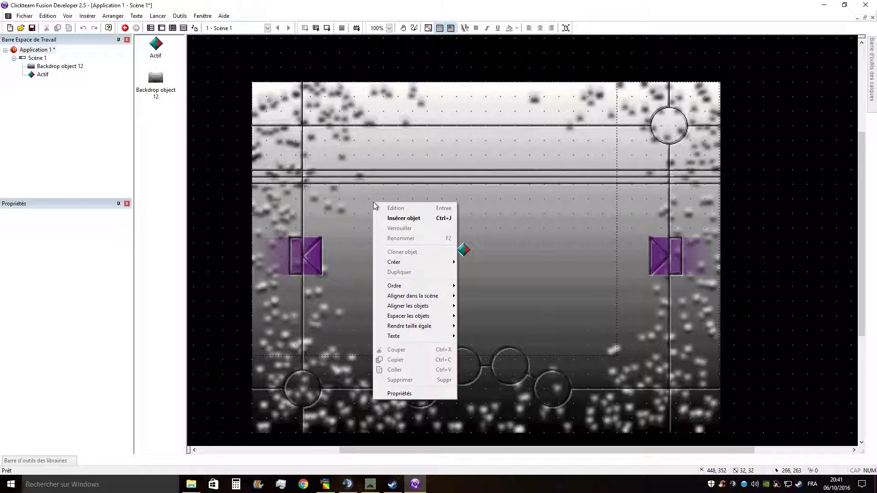
click(402, 219)
drag(160, 72, 132, 36)
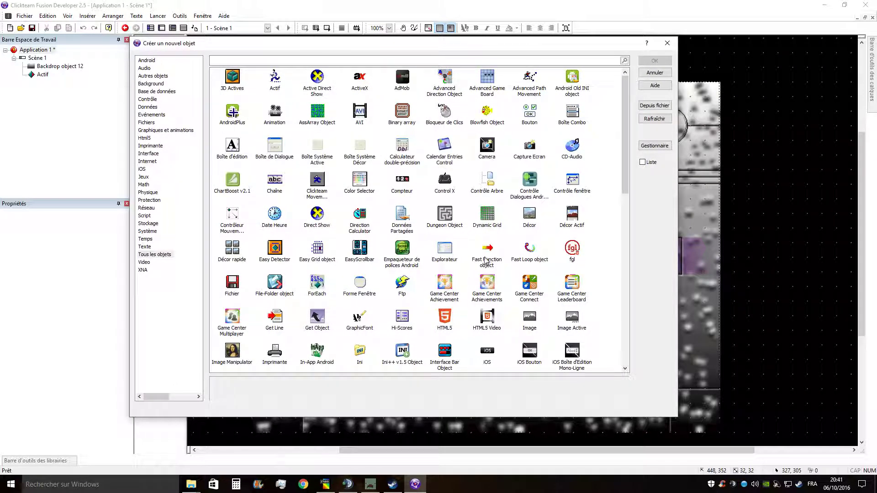
scroll(516, 299, down, 10)
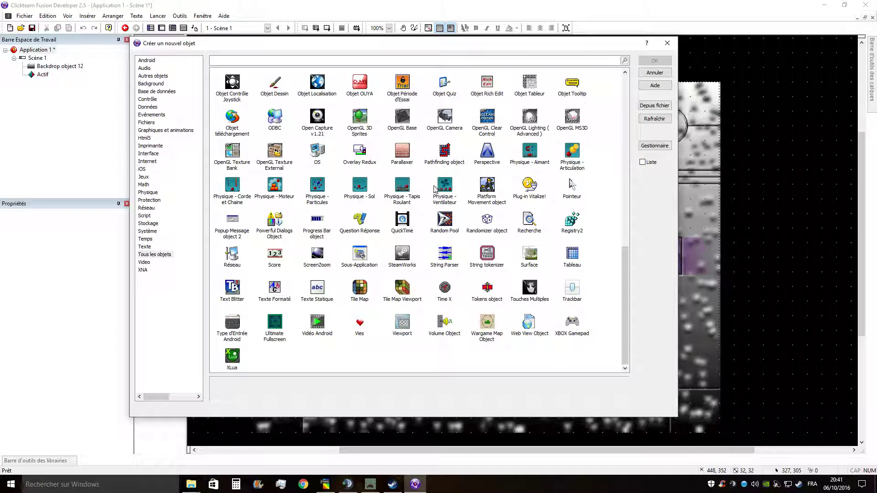
scroll(420, 182, up, 10)
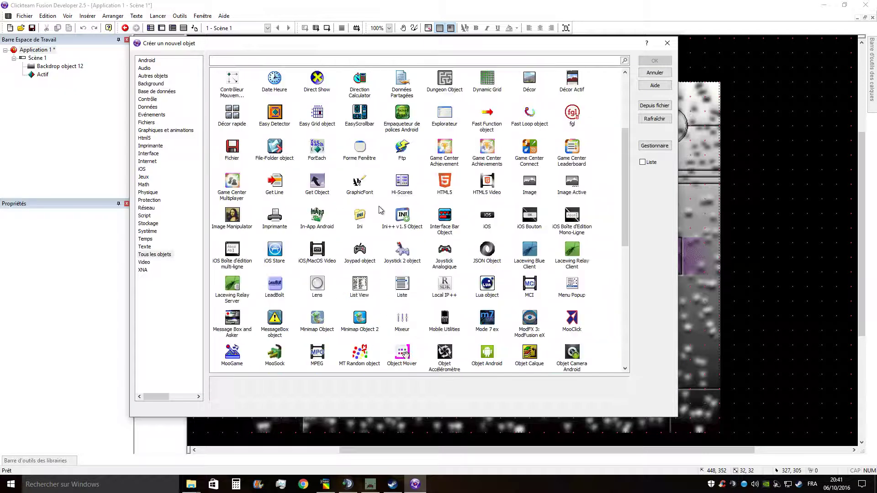
- Reinstall the outdated 3D Actives extension from the extension manager and authorize the system change
click(649, 147)
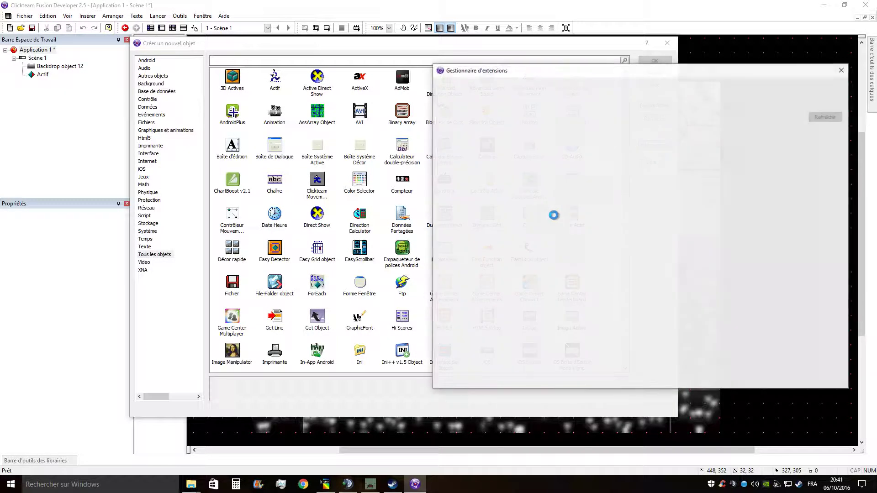
drag(447, 76, 279, 59)
scroll(629, 276, down, 15)
scroll(630, 276, up, 10)
drag(630, 276, 627, 203)
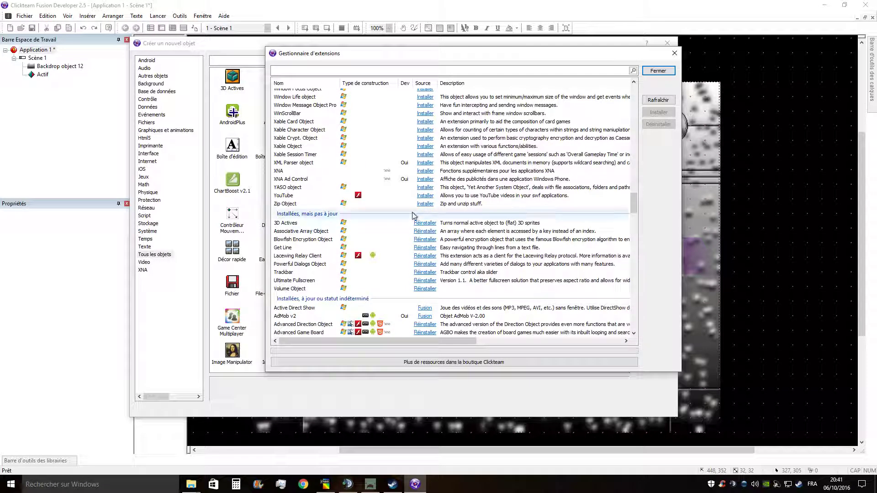
click(429, 223)
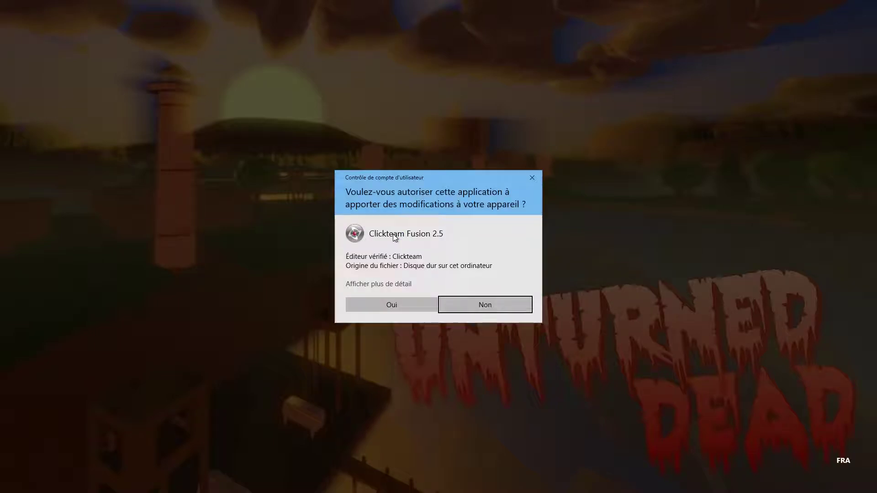
click(395, 302)
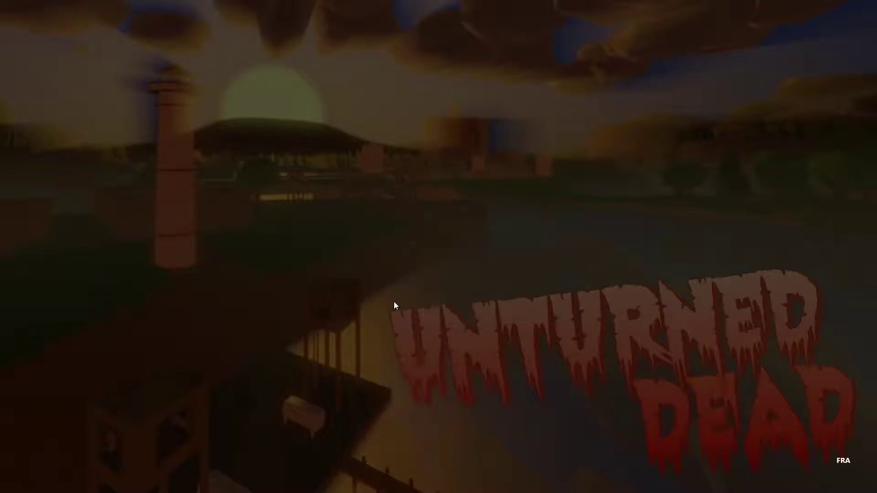
- Look through the extension manager's installed and not-installed extensions, and close it
scroll(424, 257, down, 20)
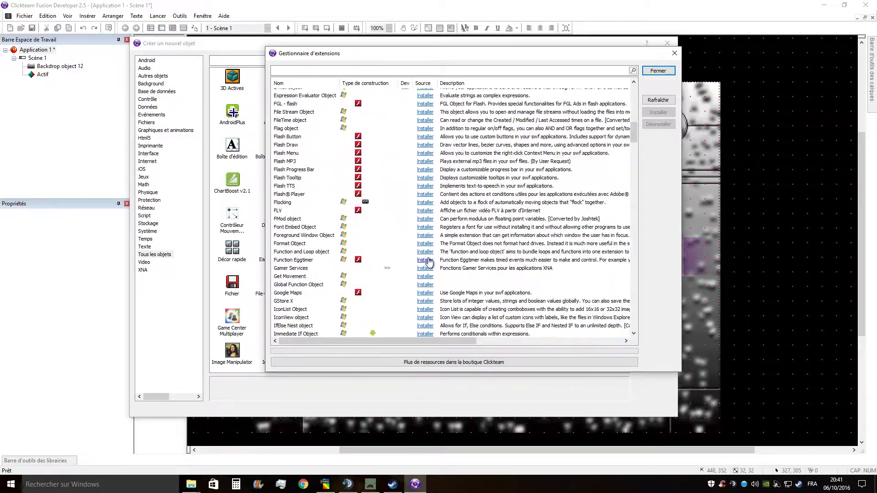
scroll(426, 264, down, 15)
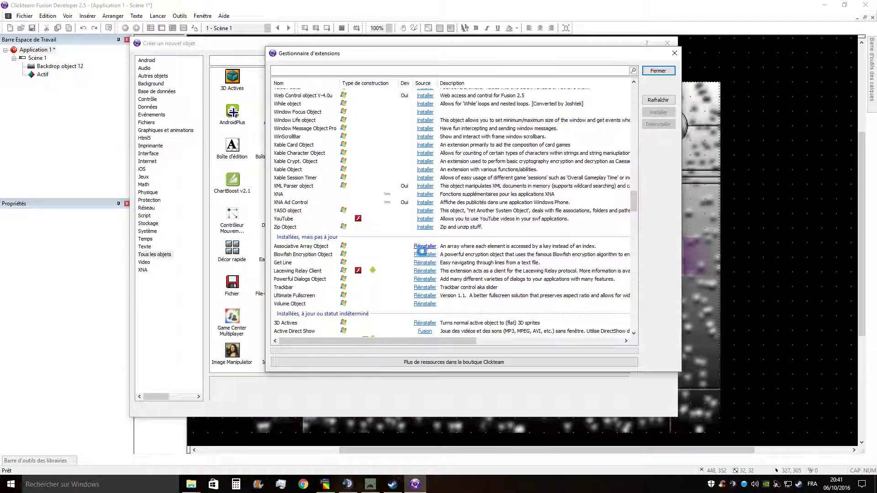
scroll(410, 272, up, 20)
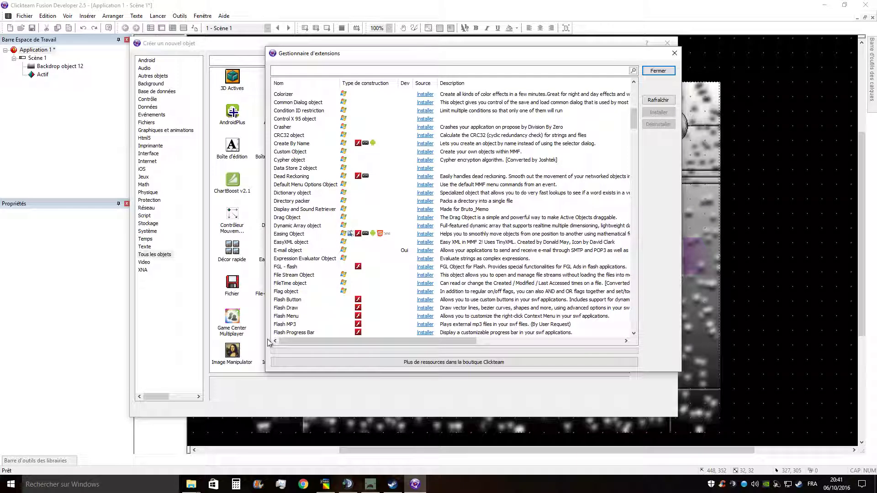
scroll(313, 293, up, 10)
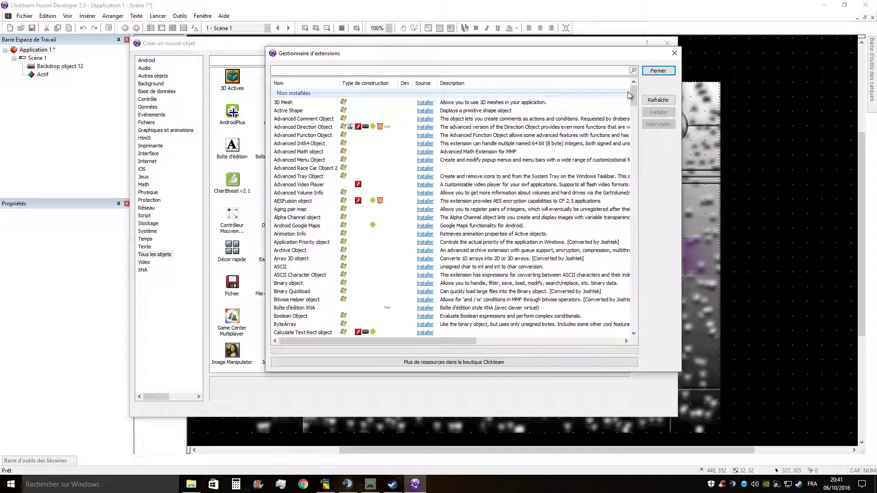
click(657, 71)
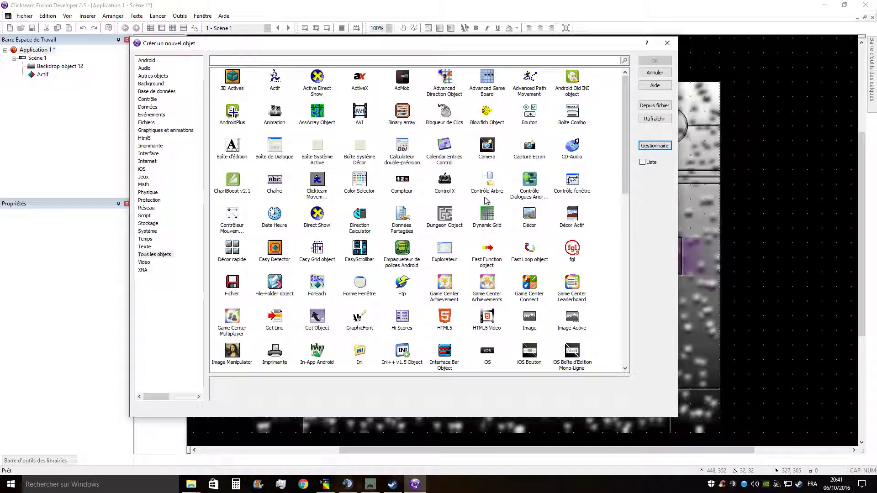
- Insert a Vies object into Scène 1 and place it near the scene's upper-left corner at 32, 32
scroll(388, 285, down, 10)
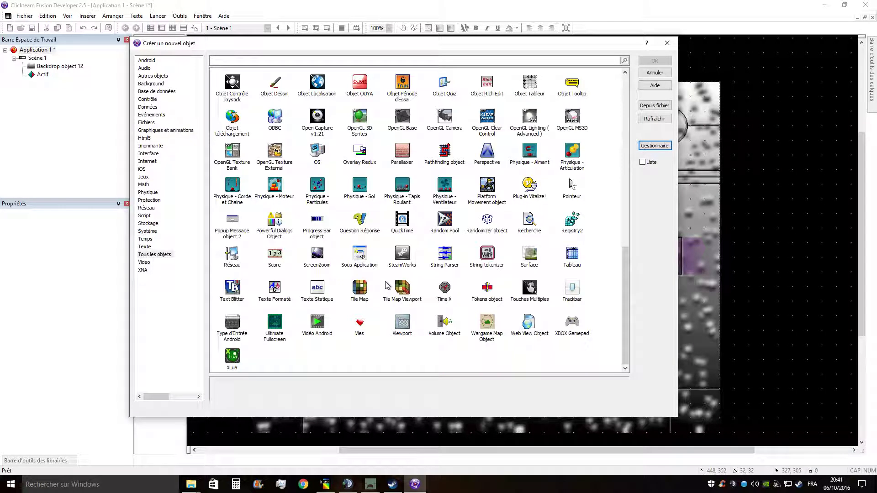
click(360, 334)
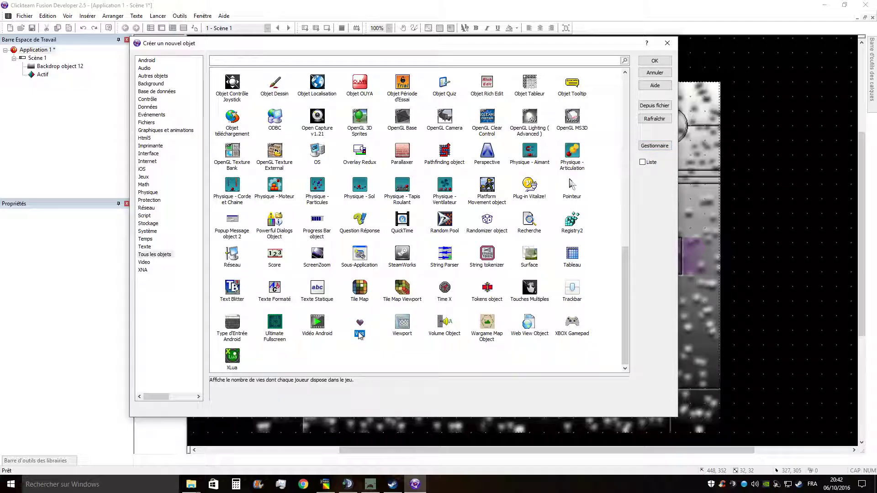
double_click(360, 334)
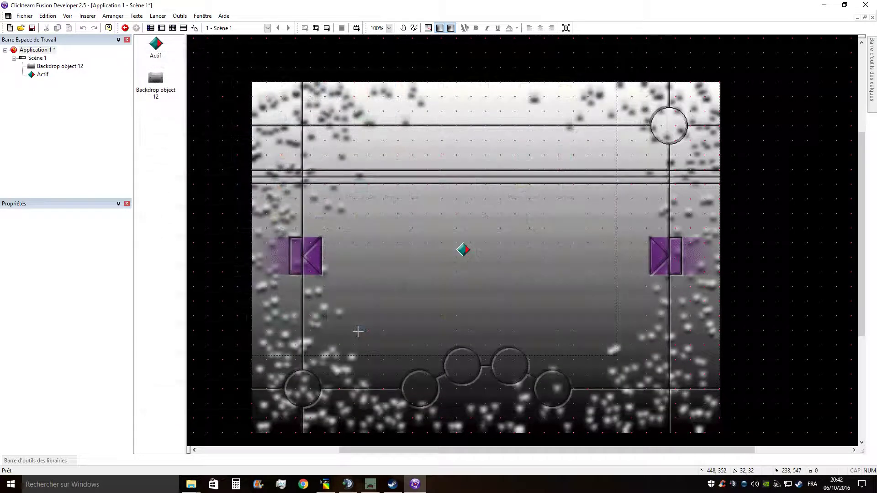
click(371, 216)
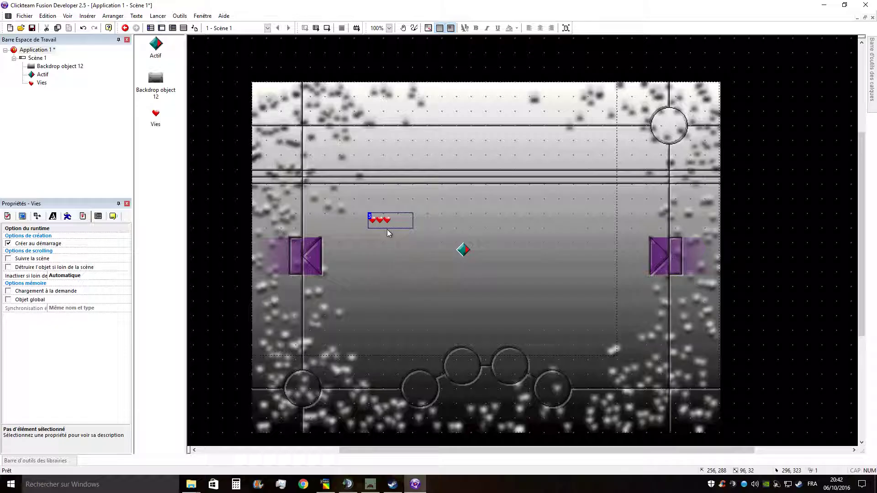
drag(386, 222, 282, 101)
- Check the application's initial number of lives, and widen the Vies object's frame to 160 pixels
click(36, 49)
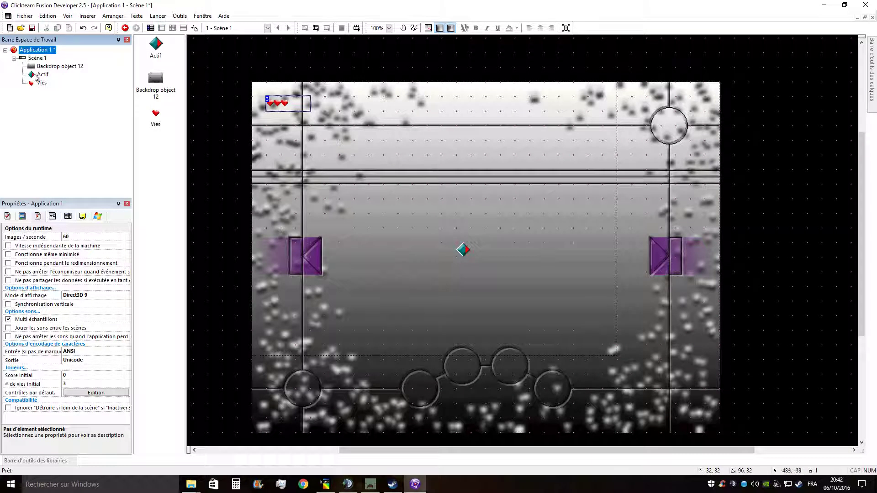
click(29, 384)
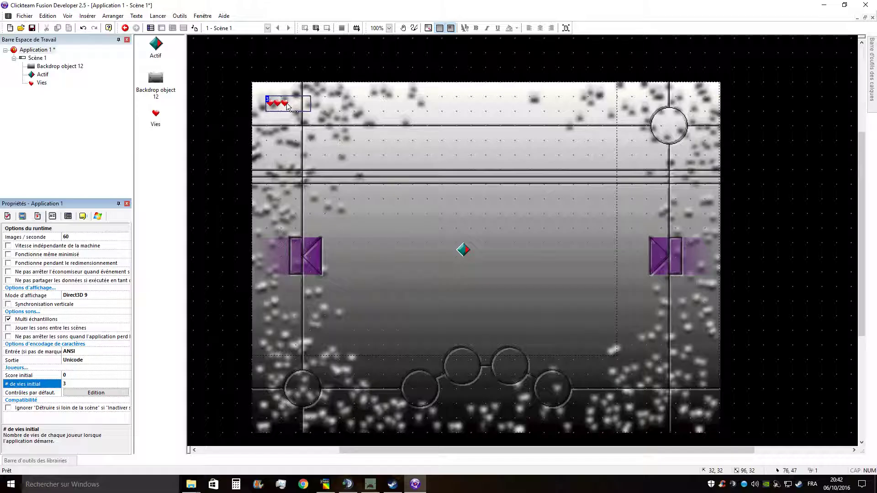
click(301, 107)
drag(312, 104, 341, 104)
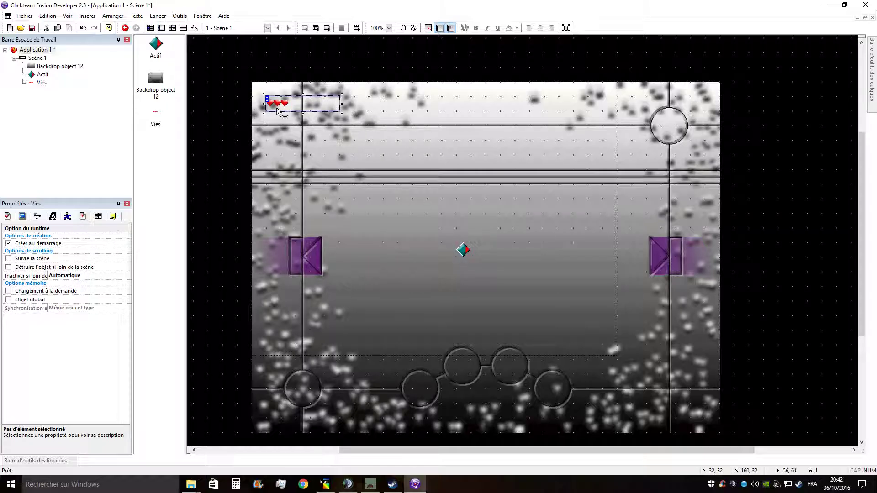
- Set Application 1's initial number of lives to 5
click(32, 57)
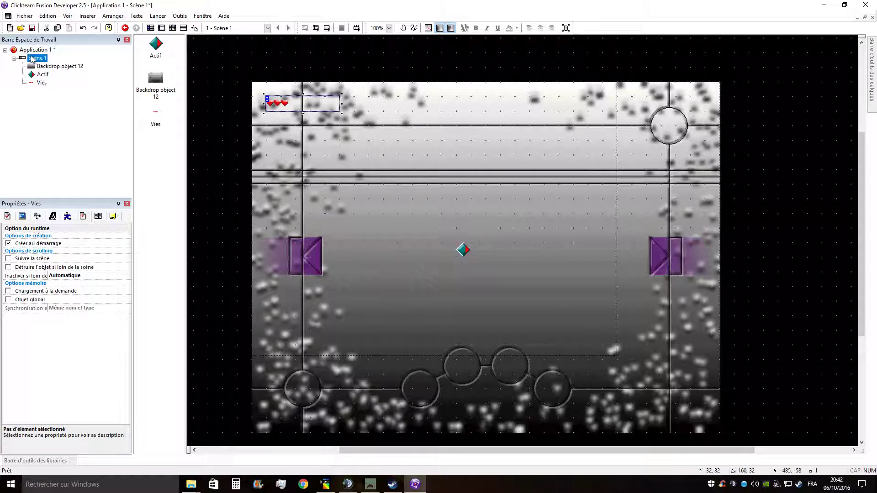
click(35, 49)
click(70, 383)
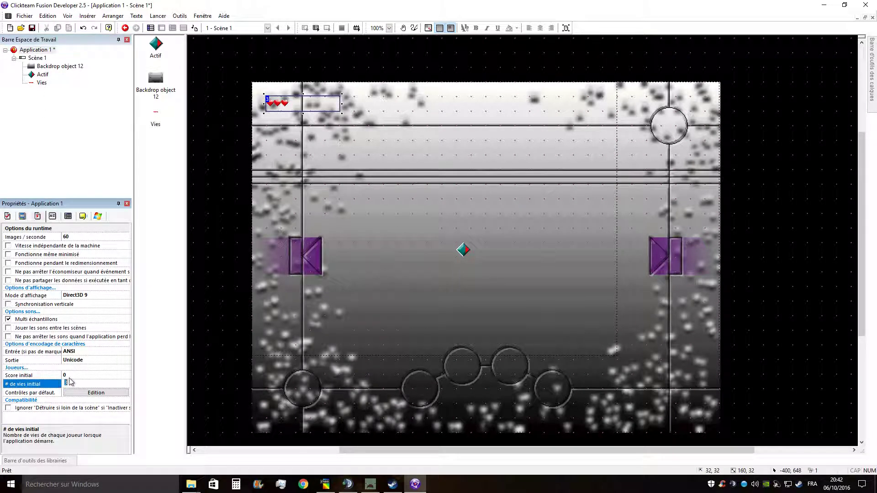
text(5)
click(380, 190)
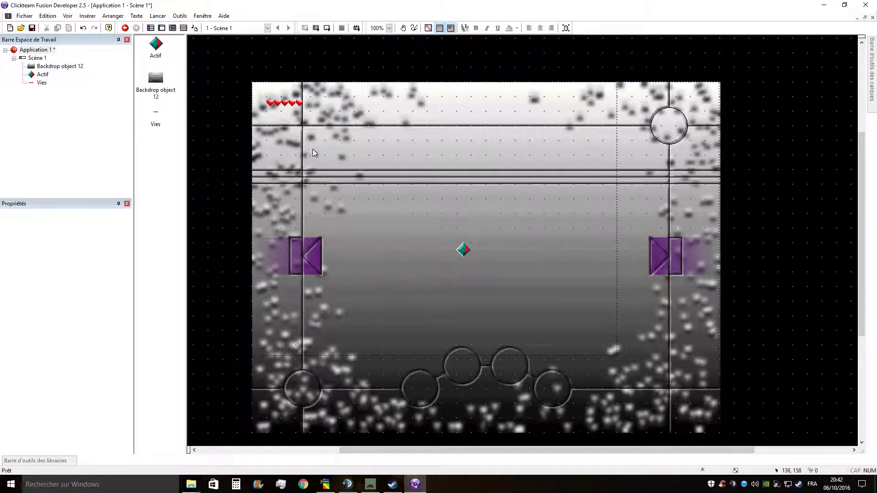
- Select the Vies object in the scene to show its properties
click(273, 104)
click(341, 191)
click(291, 106)
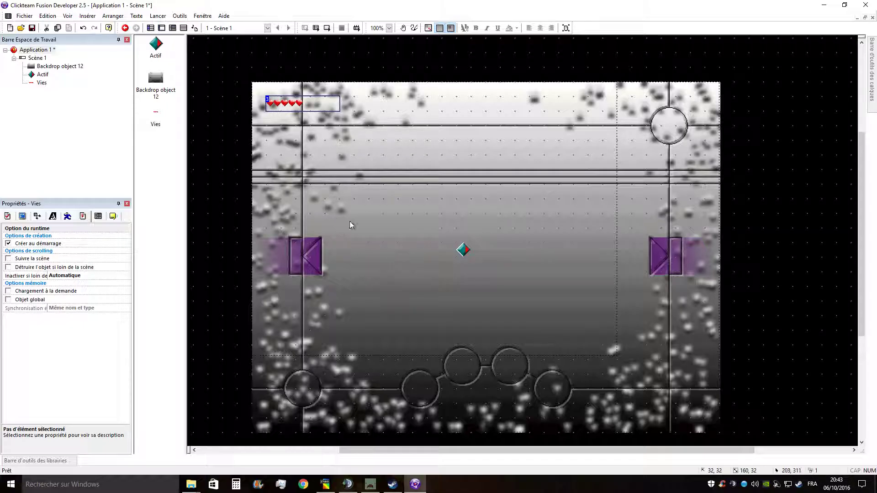
- Insert a Compteur object into Scène 1 and place it below and to the right of the lives display at 256, 256
right_click(362, 211)
click(381, 227)
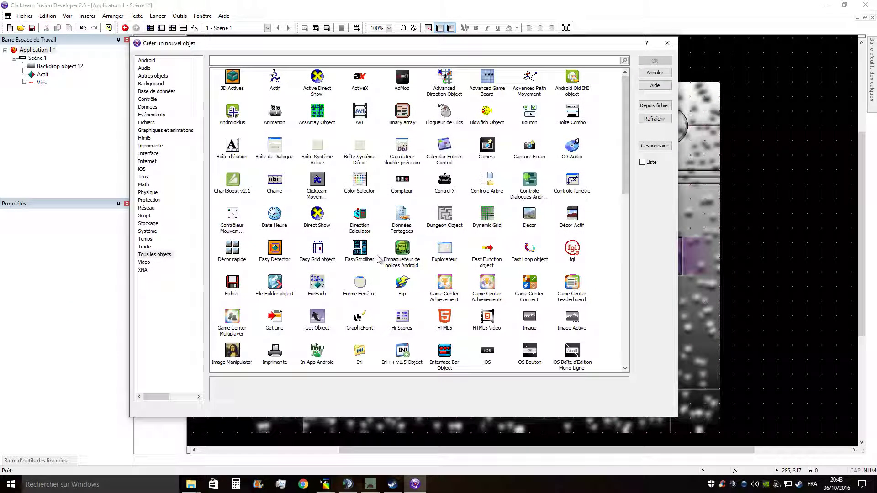
scroll(369, 290, down, 8)
scroll(369, 290, down, 3)
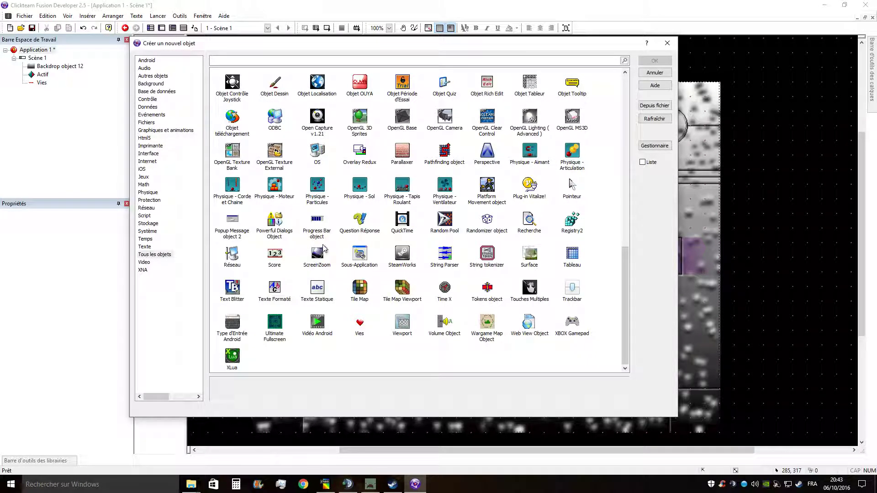
scroll(324, 250, up, 5)
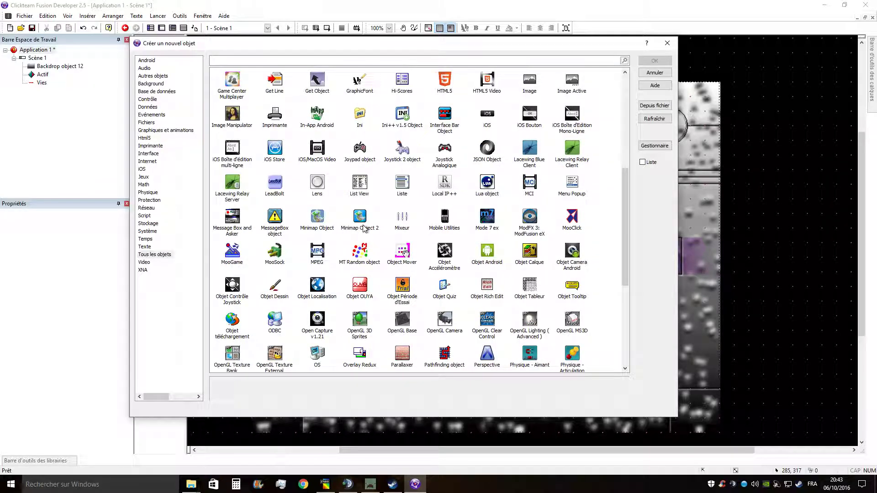
scroll(378, 292, down, 3)
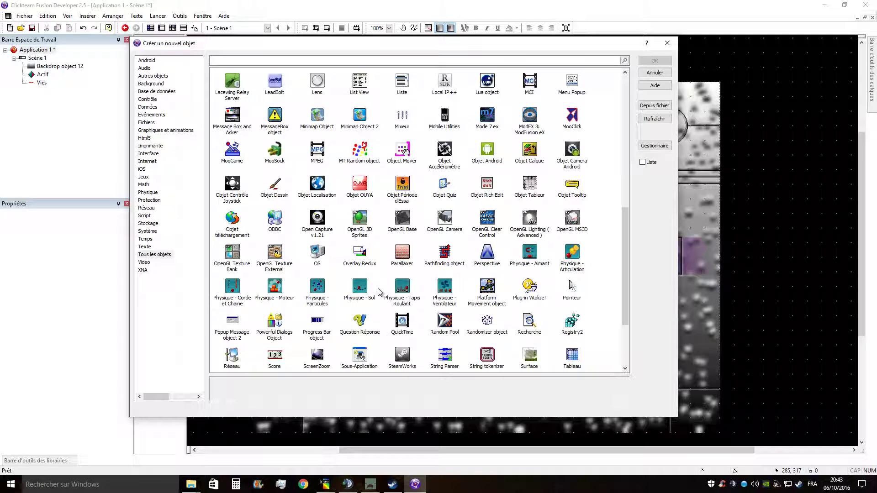
scroll(378, 292, down, 1)
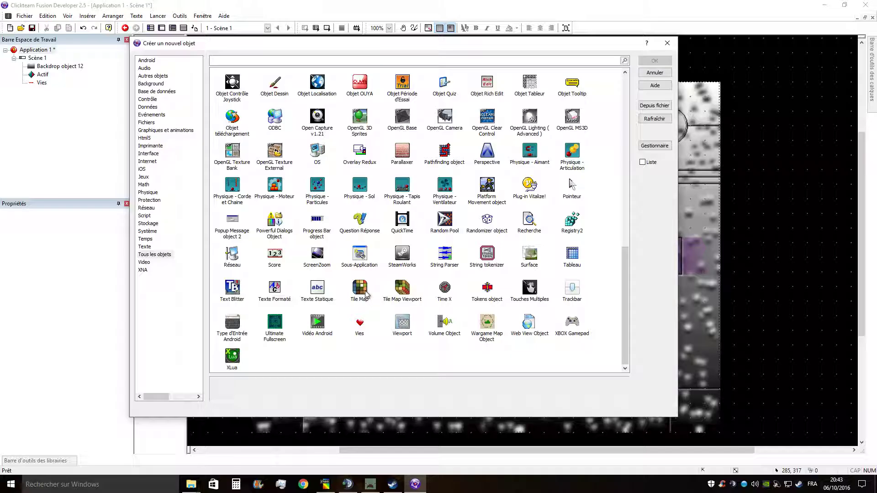
scroll(390, 283, up, 3)
scroll(390, 284, up, 7)
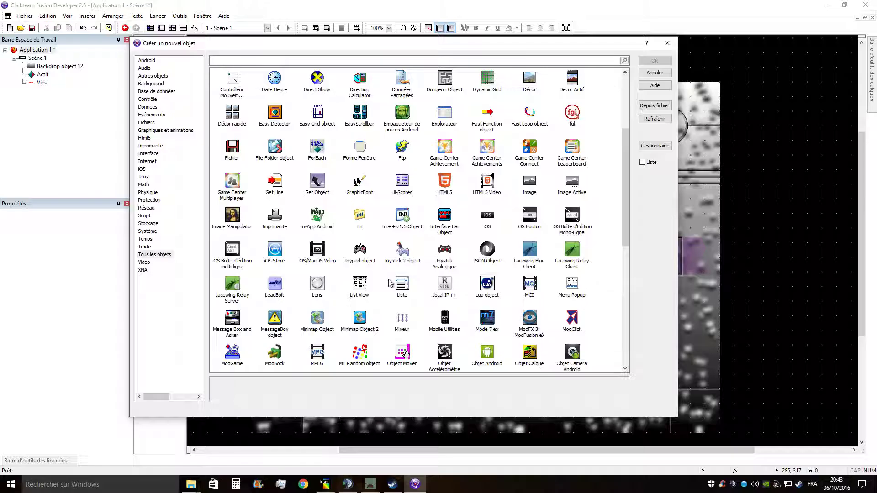
scroll(402, 269, up, 5)
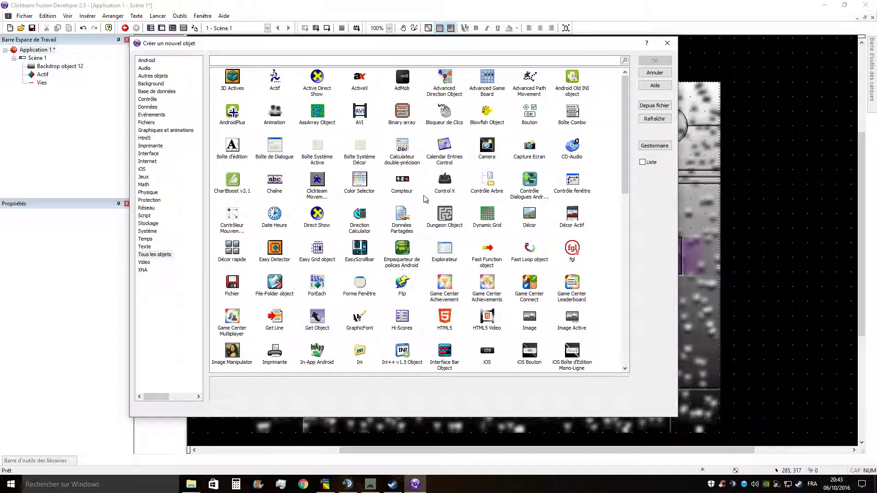
double_click(406, 188)
click(367, 209)
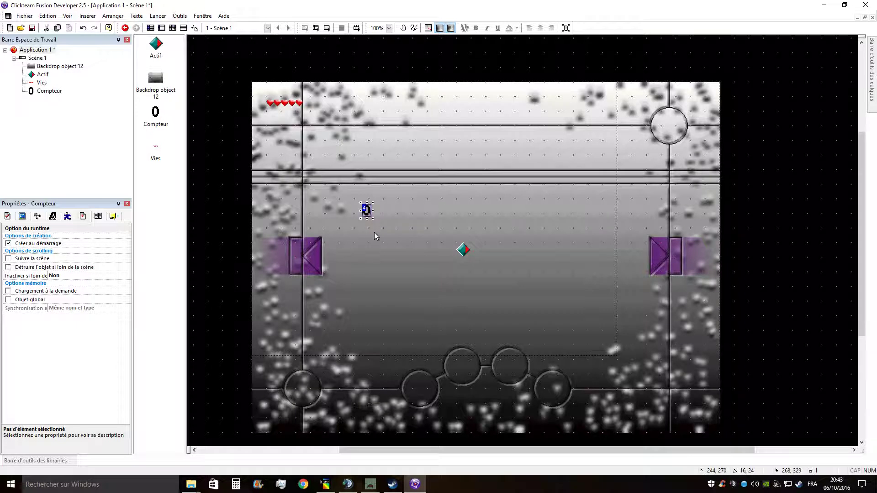
drag(370, 211, 375, 206)
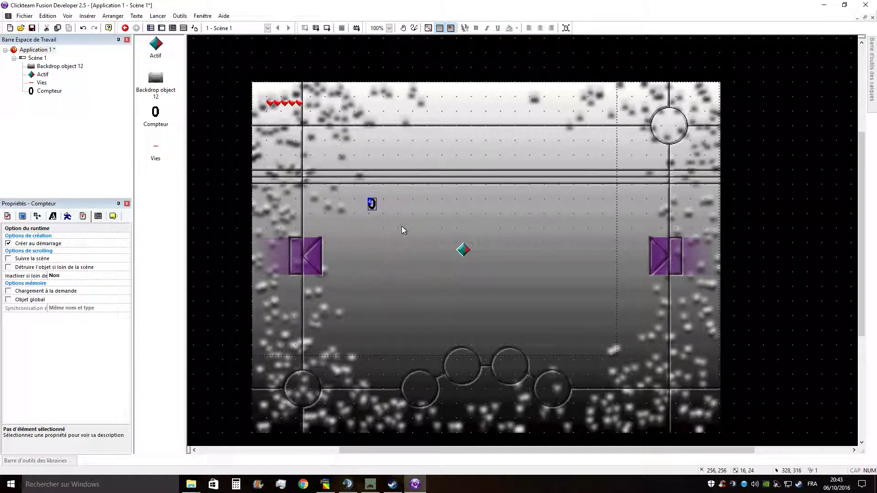